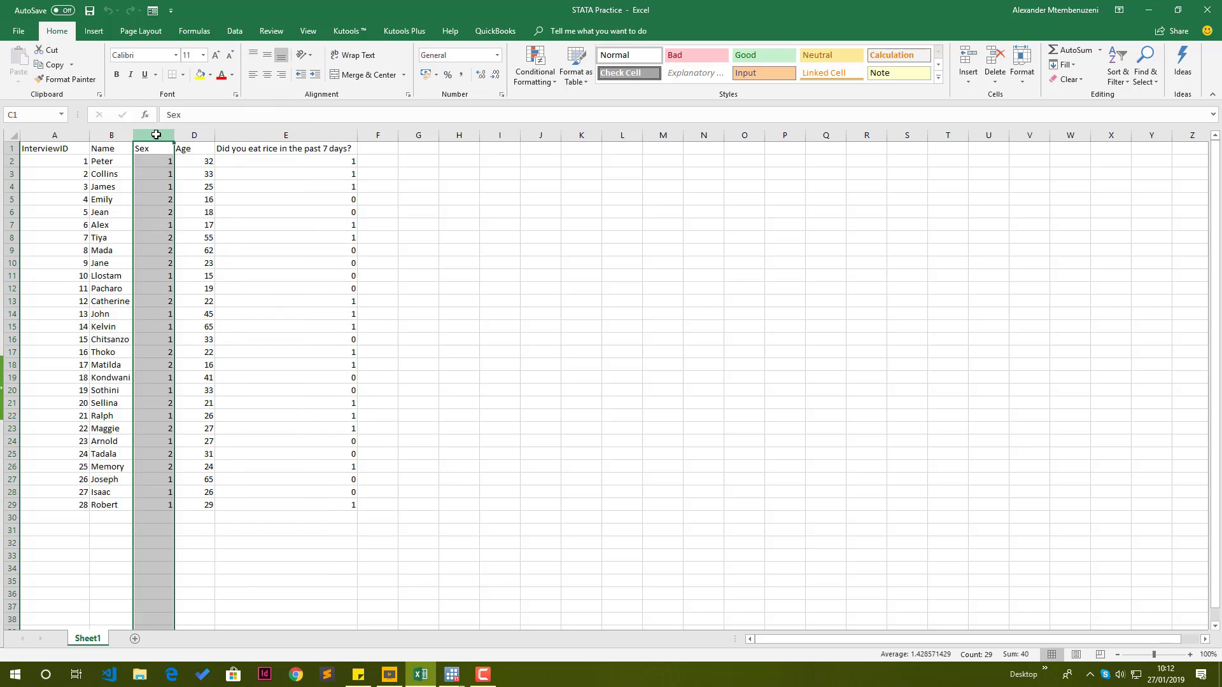
# - Paste the survey data into the Data Editor and open the variables manager
pyautogui.click(286, 199)
pyautogui.hotkey('ctrl', 'a')
pyautogui.hotkey('ctrl', 'v')
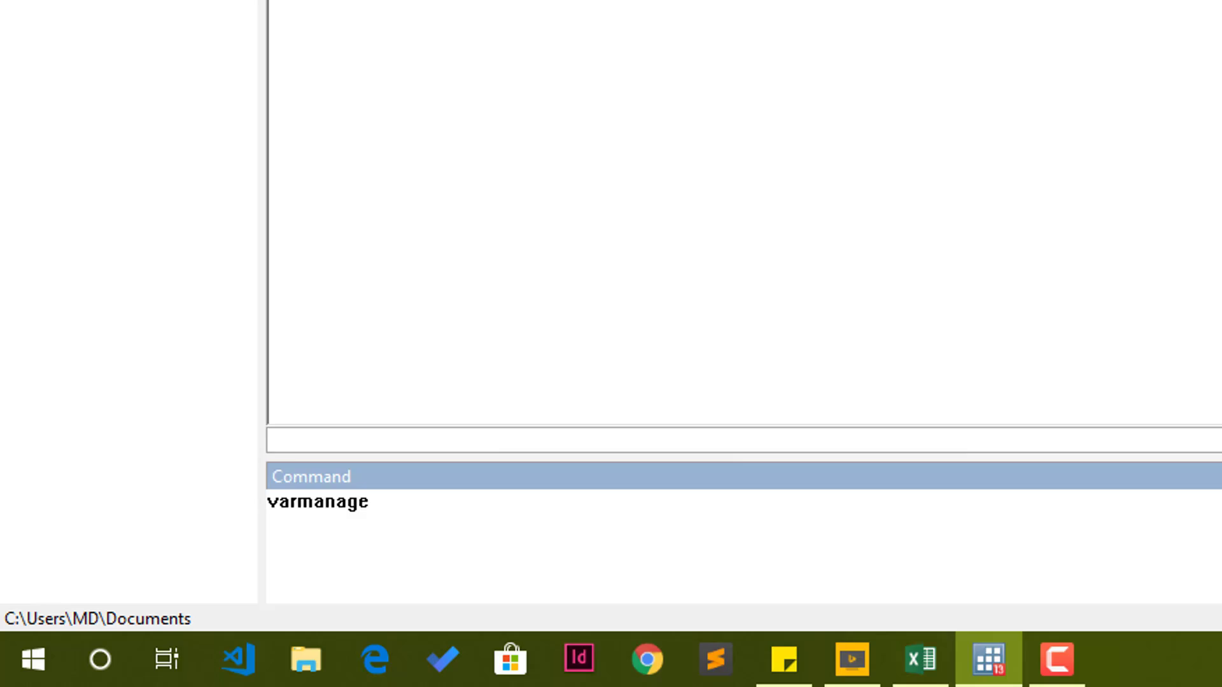
pyautogui.press('Return')
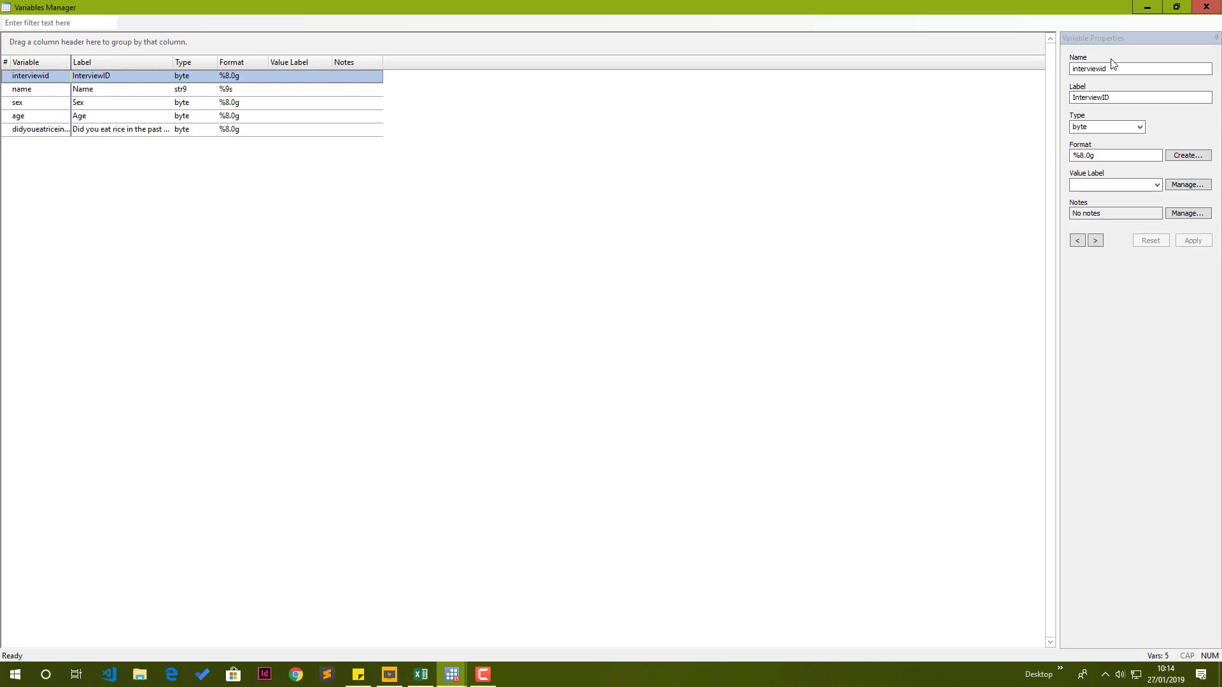
# - Relabel the interviewid variable as Interview ID
pyautogui.click(1147, 50)
pyautogui.click(1104, 97)
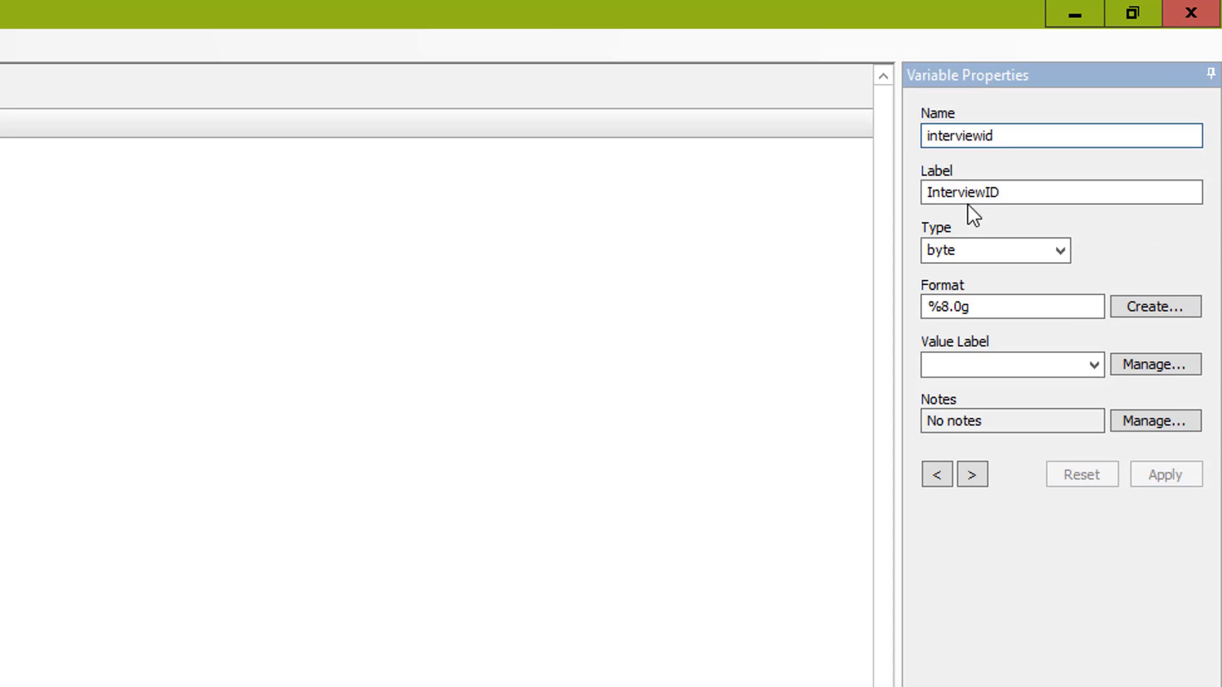
pyautogui.press('Tab')
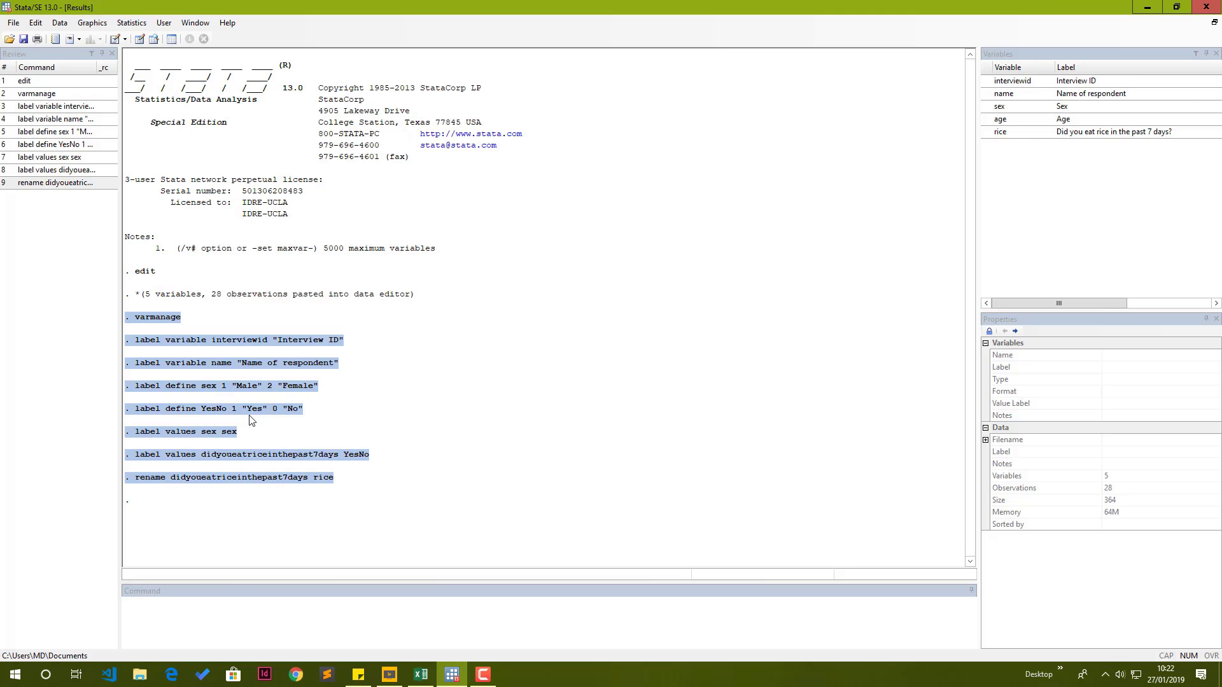
# - Run tabulate sex and summarize age, then draw a pie chart of respondents by sex
pyautogui.click(280, 602)
pyautogui.write('tabulate se')
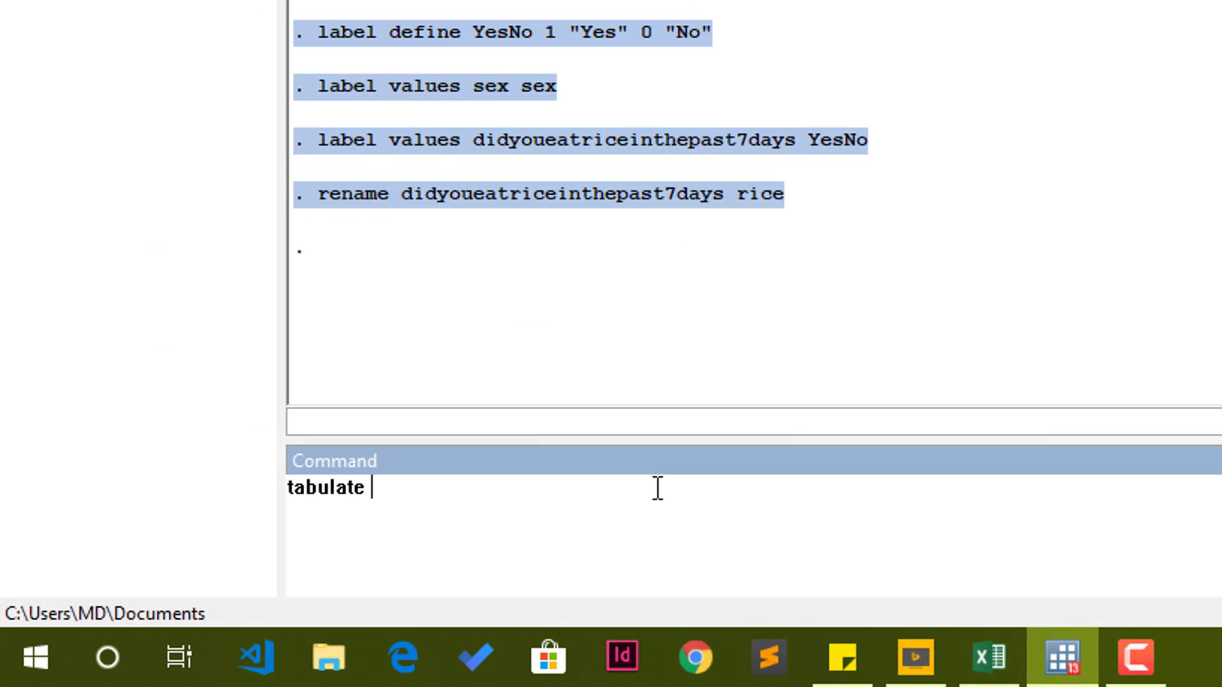
pyautogui.write('x')
pyautogui.press('Return')
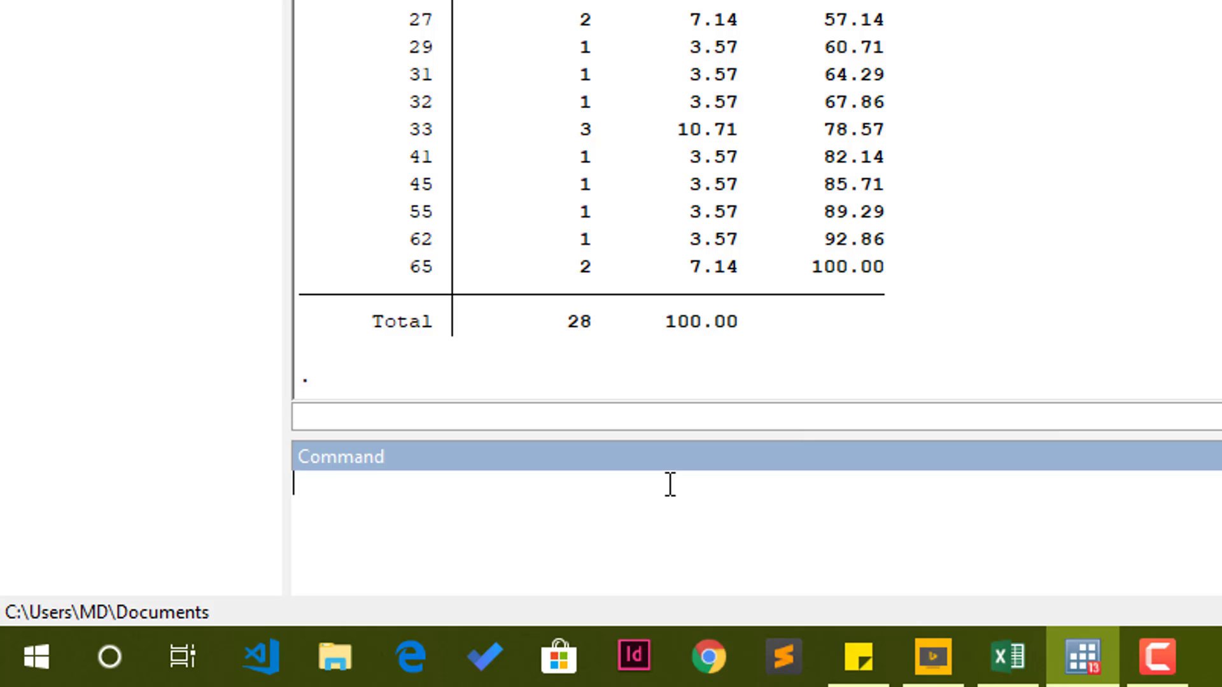
pyautogui.write('summarize age')
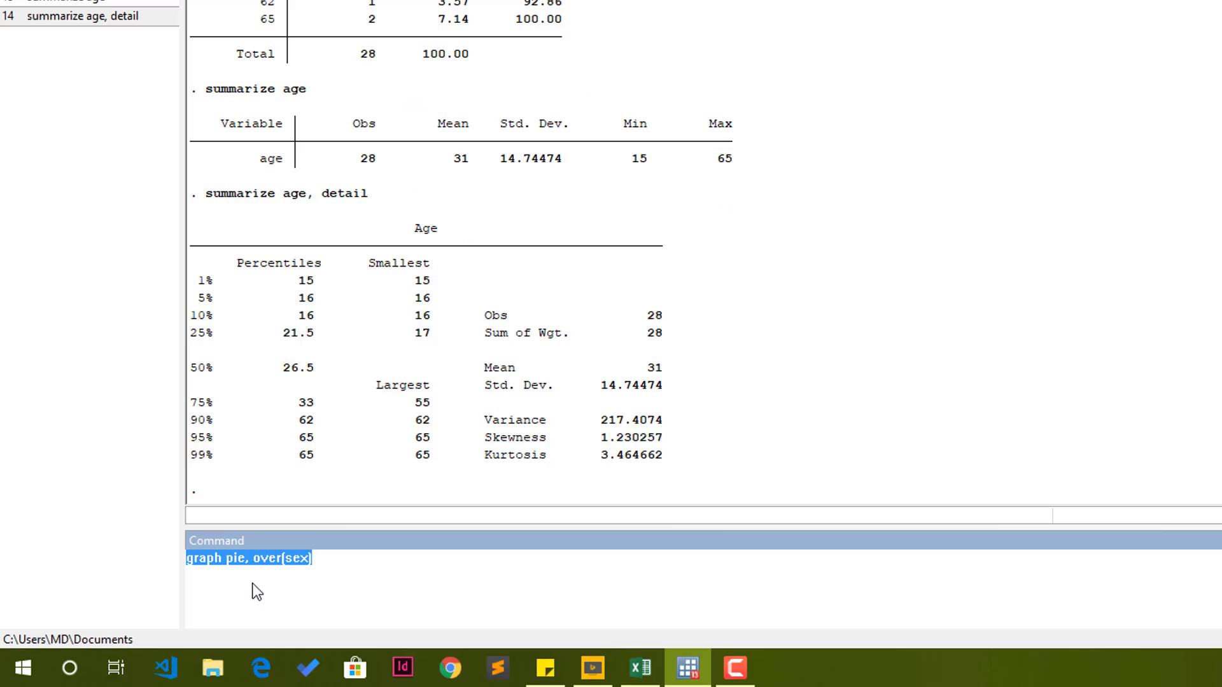
pyautogui.click(331, 564)
pyautogui.press('Return')
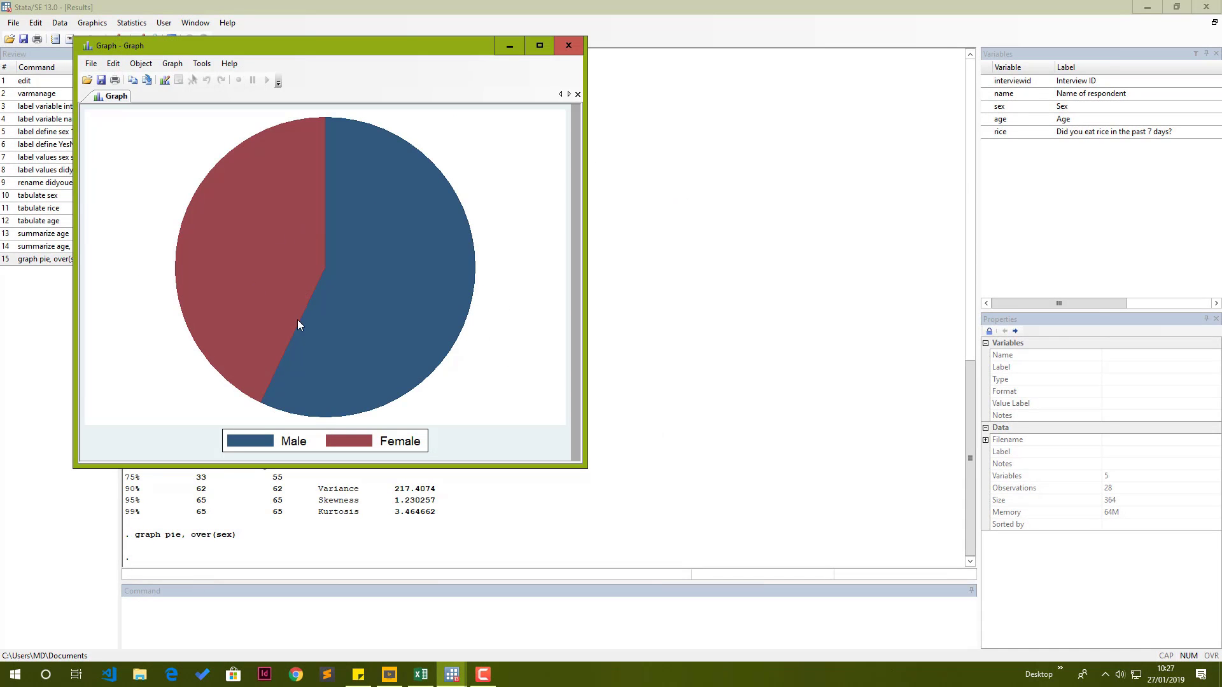
# - Copy the pie chart through its right-click menu and return to Stata
pyautogui.rightClick(316, 290)
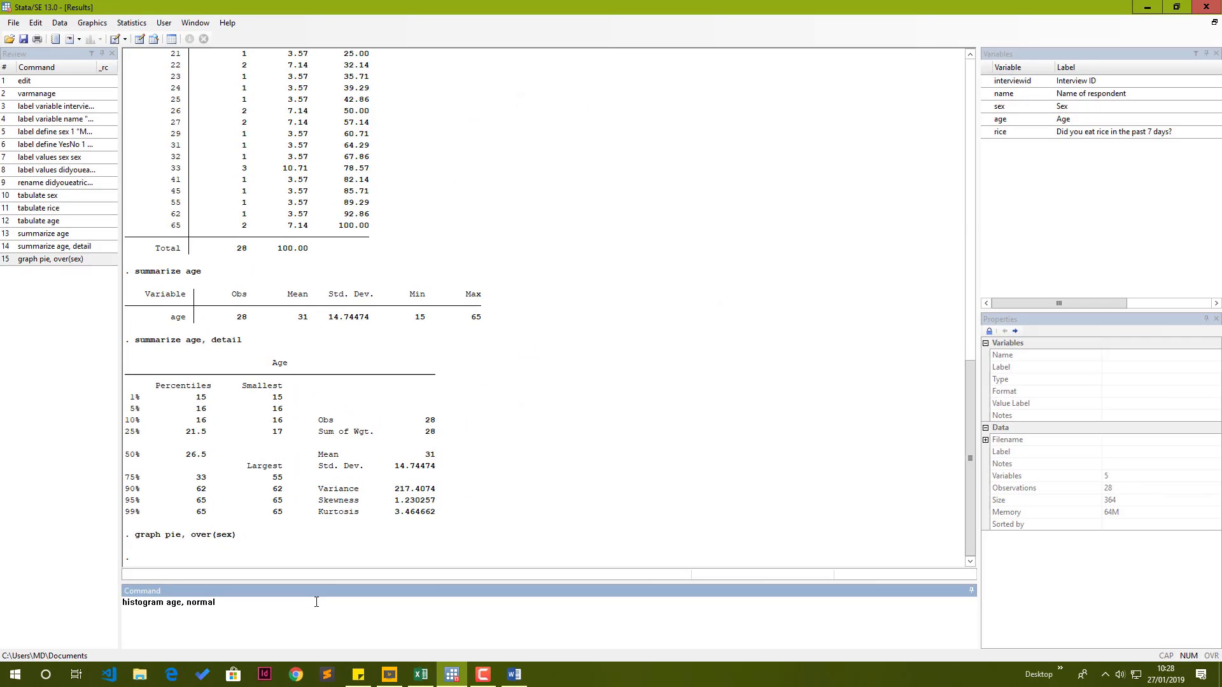
pyautogui.press('Return')
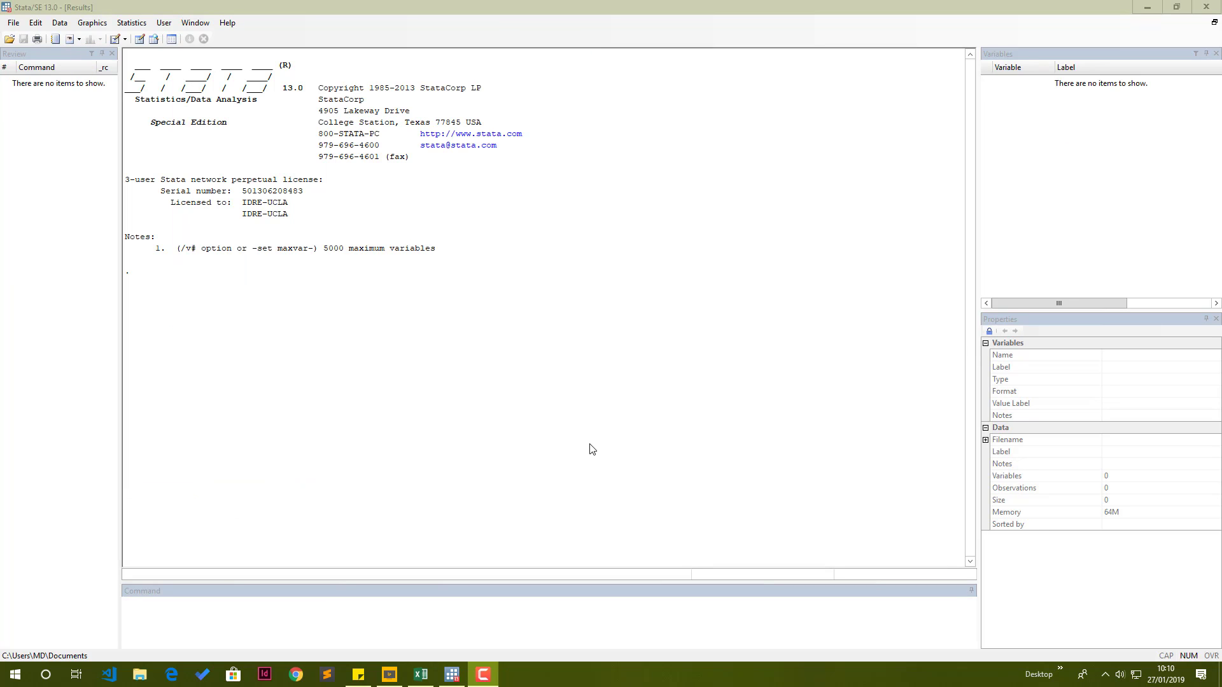
pyautogui.click(219, 3)
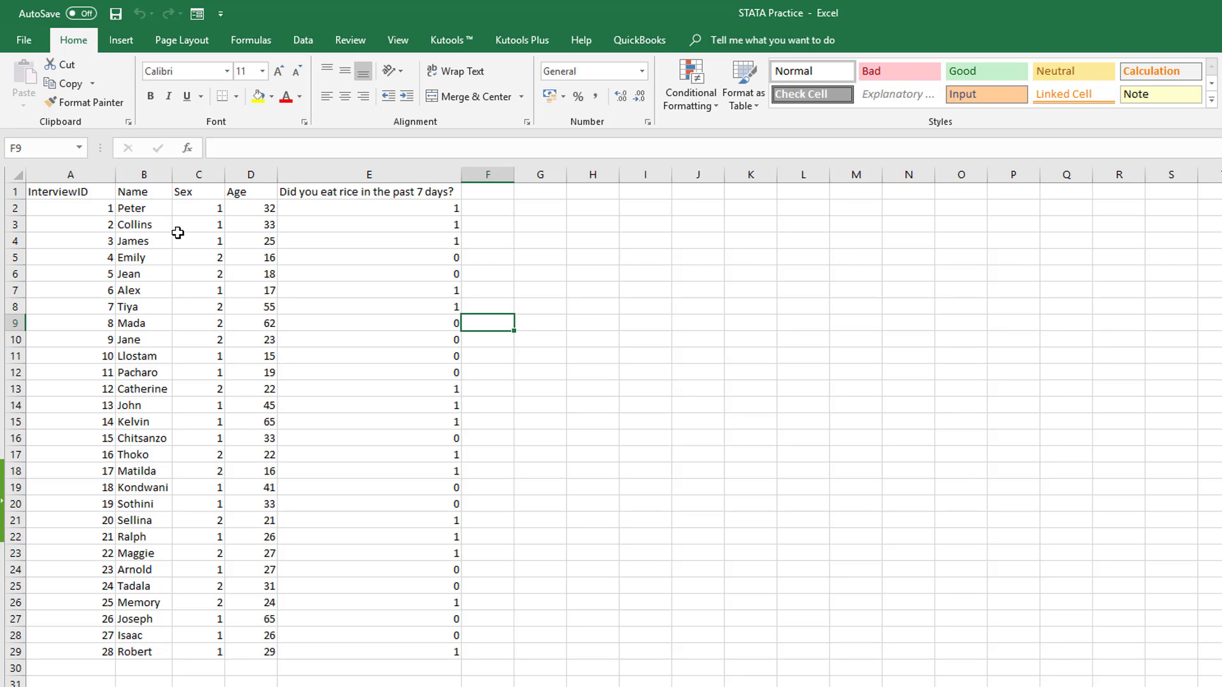
# - Review the InterviewID, Name, Sex, Age and rice-question headers and the 28 survey rows in Excel
pyautogui.click(47, 190)
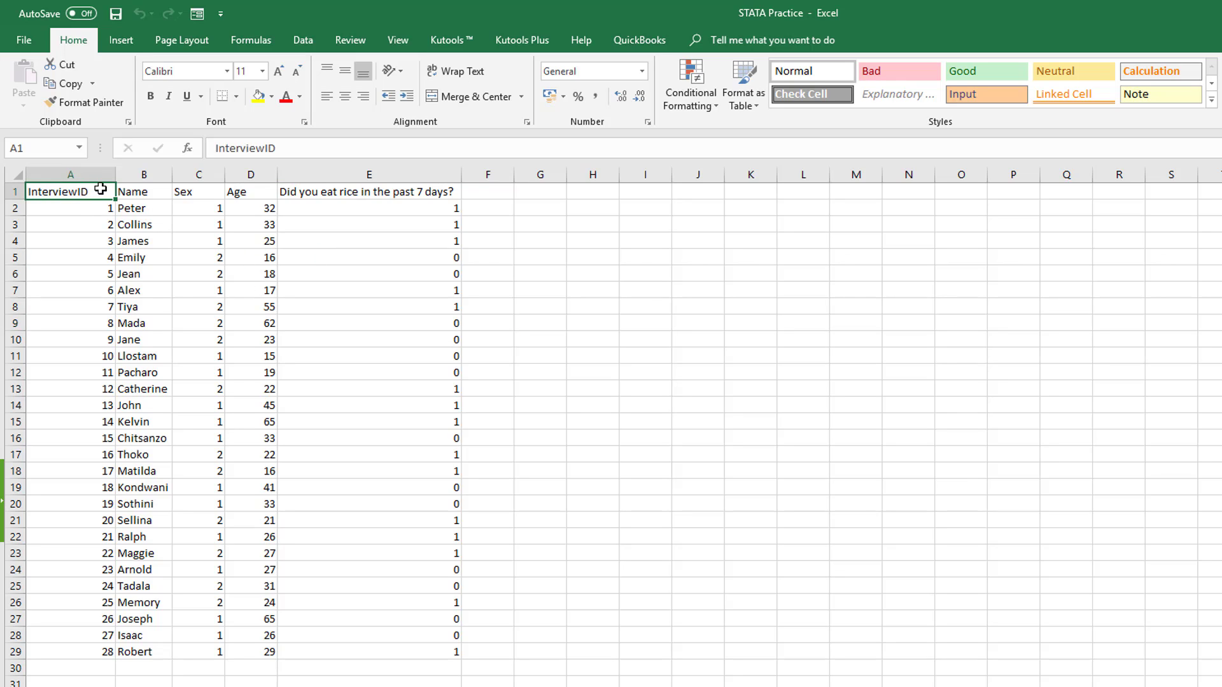
pyautogui.click(170, 193)
pyautogui.click(191, 193)
pyautogui.click(241, 192)
pyautogui.click(327, 192)
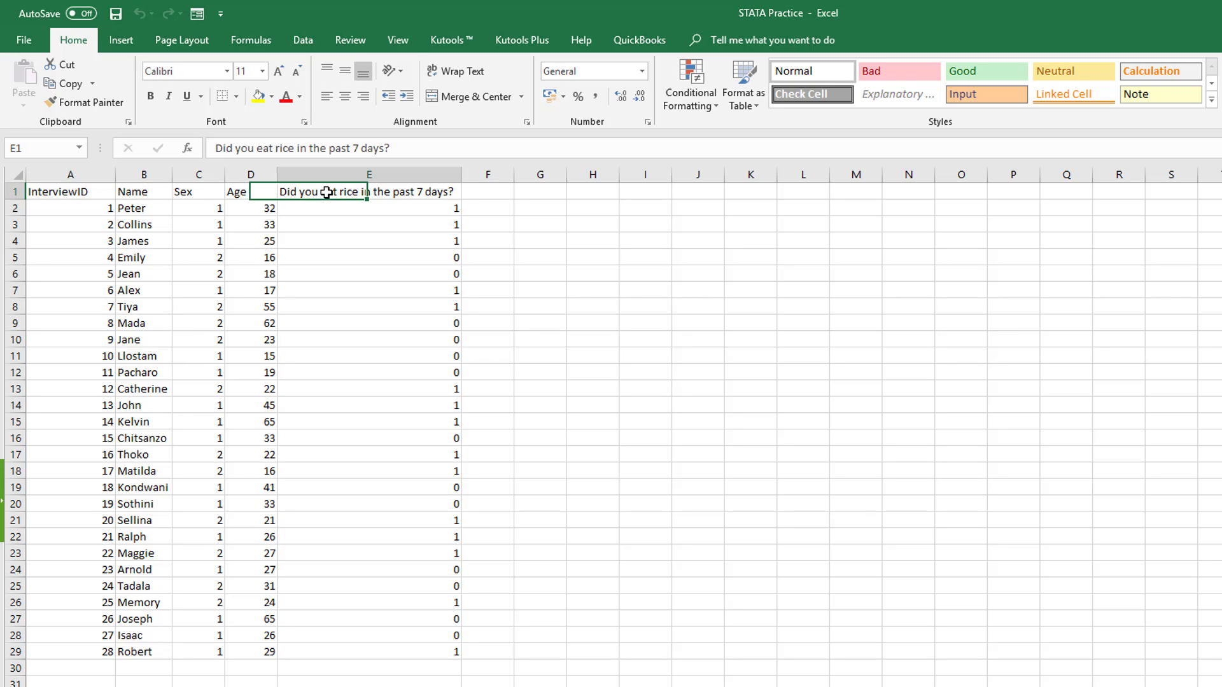
pyautogui.moveTo(325, 200); pyautogui.dragTo(153, 227)
pyautogui.moveTo(70, 208); pyautogui.dragTo(369, 651)
pyautogui.click(751, 684)
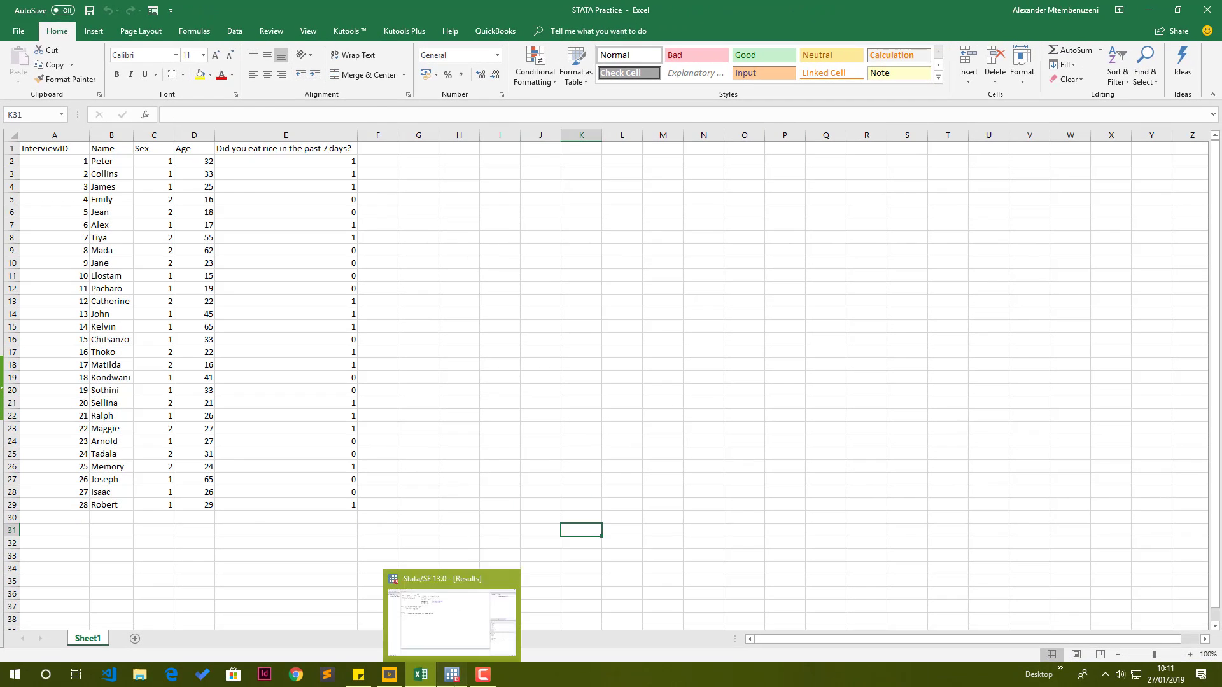
# - Bring Stata to the front and run edit to open an empty Data Editor
pyautogui.click(452, 673)
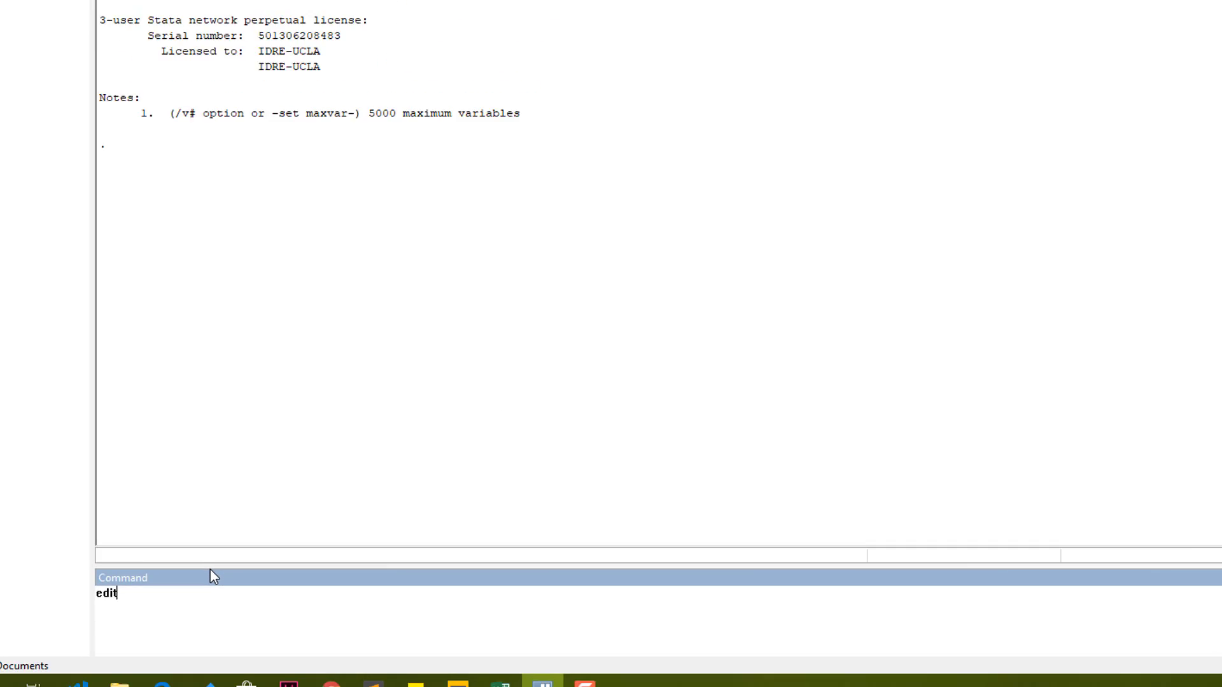
pyautogui.press('Return')
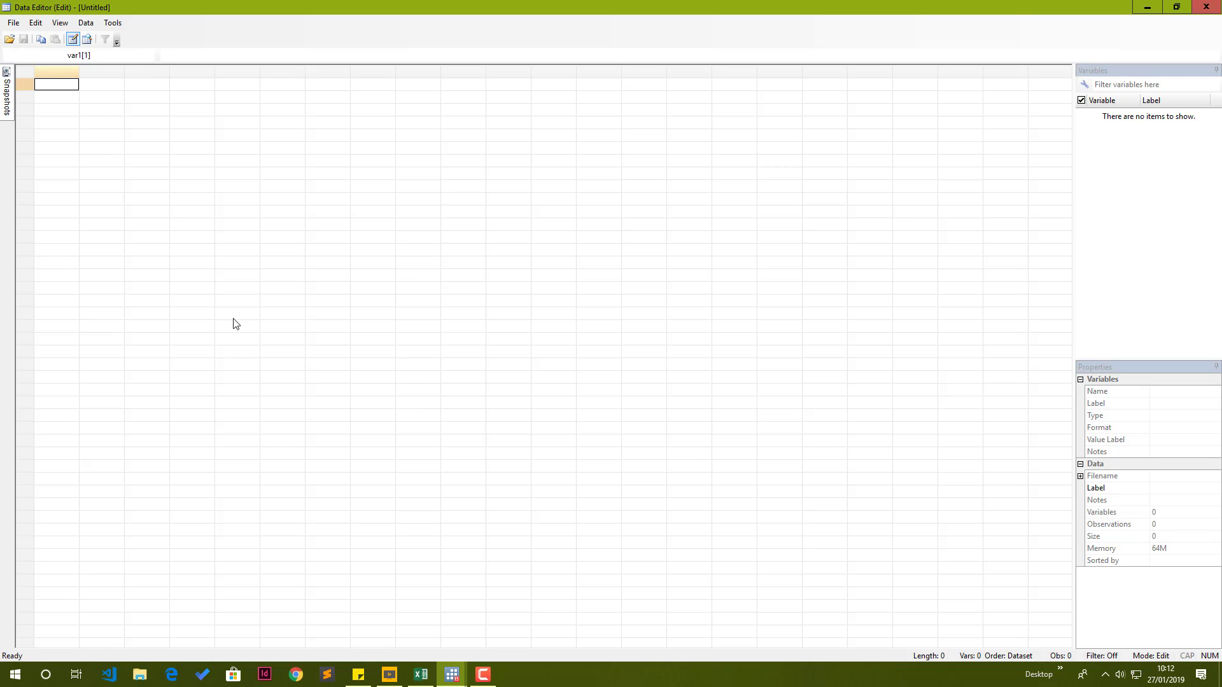
# - Inspect the Sex codes (1, 2) and rice-question answers (1, 0) in the Excel sheet
pyautogui.click(417, 676)
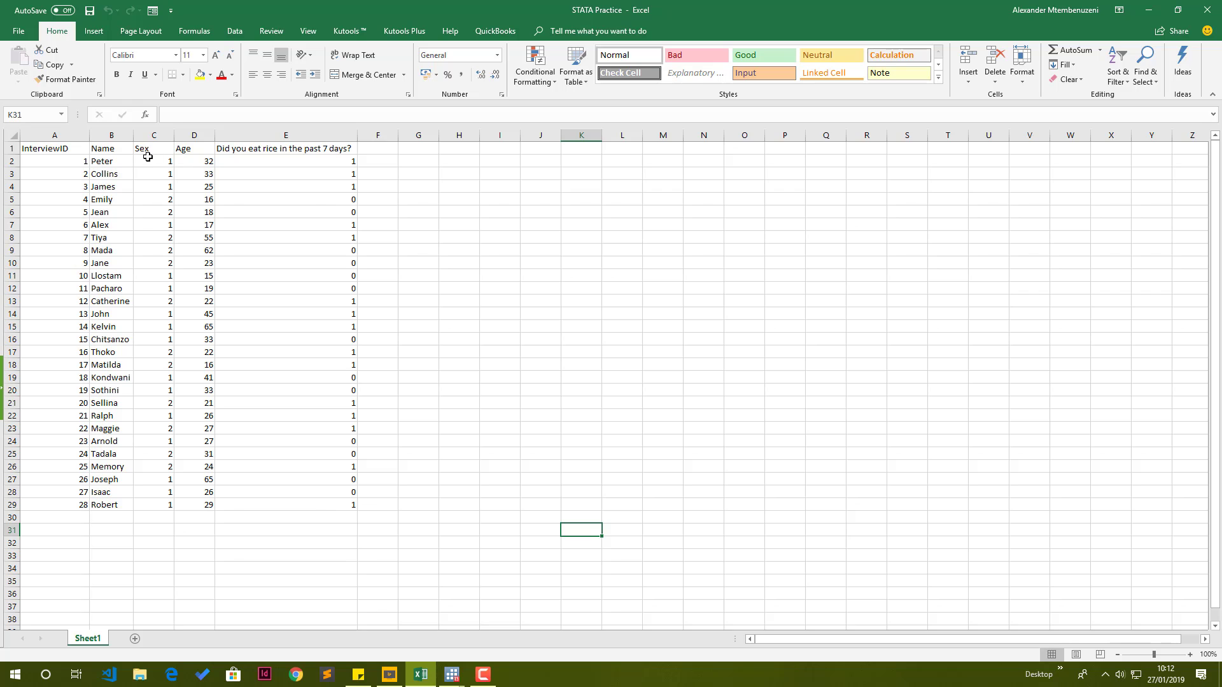
pyautogui.click(154, 134)
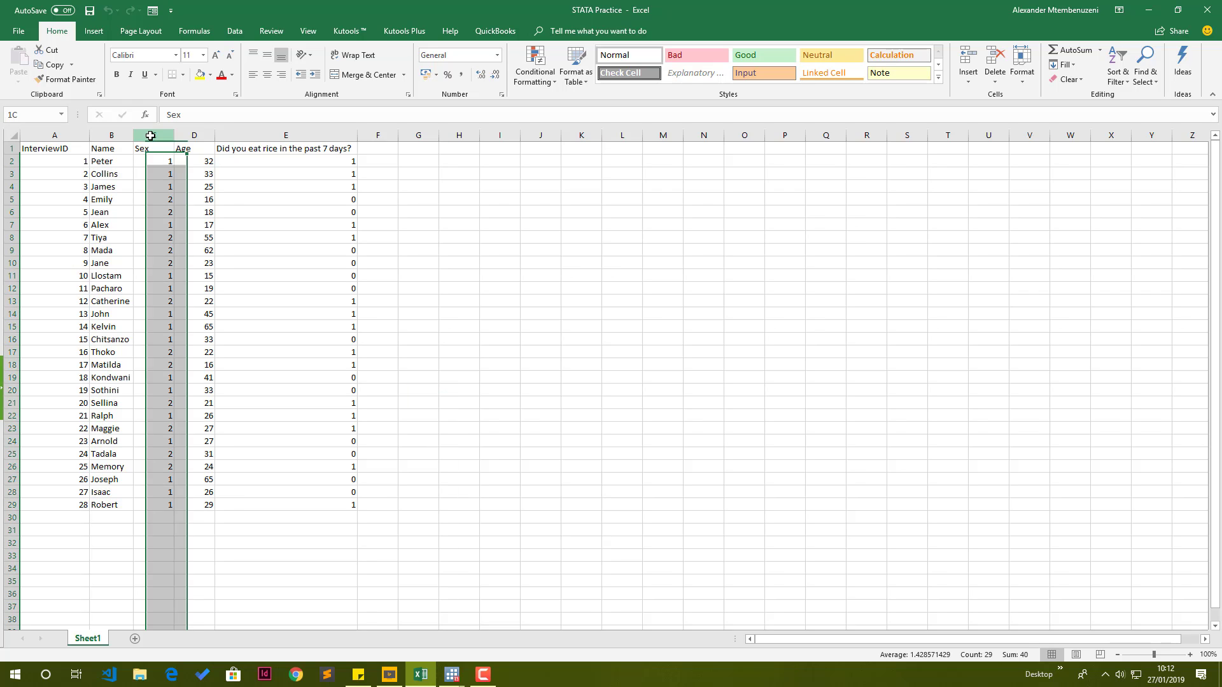
pyautogui.click(293, 133)
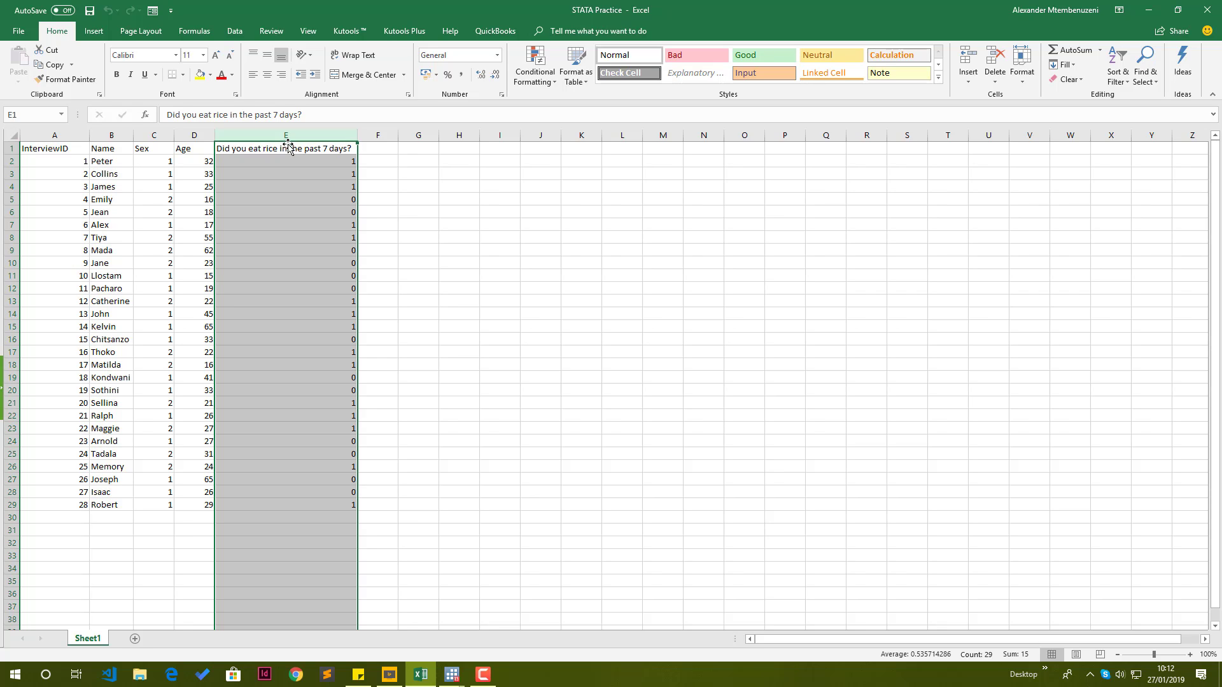
pyautogui.click(156, 132)
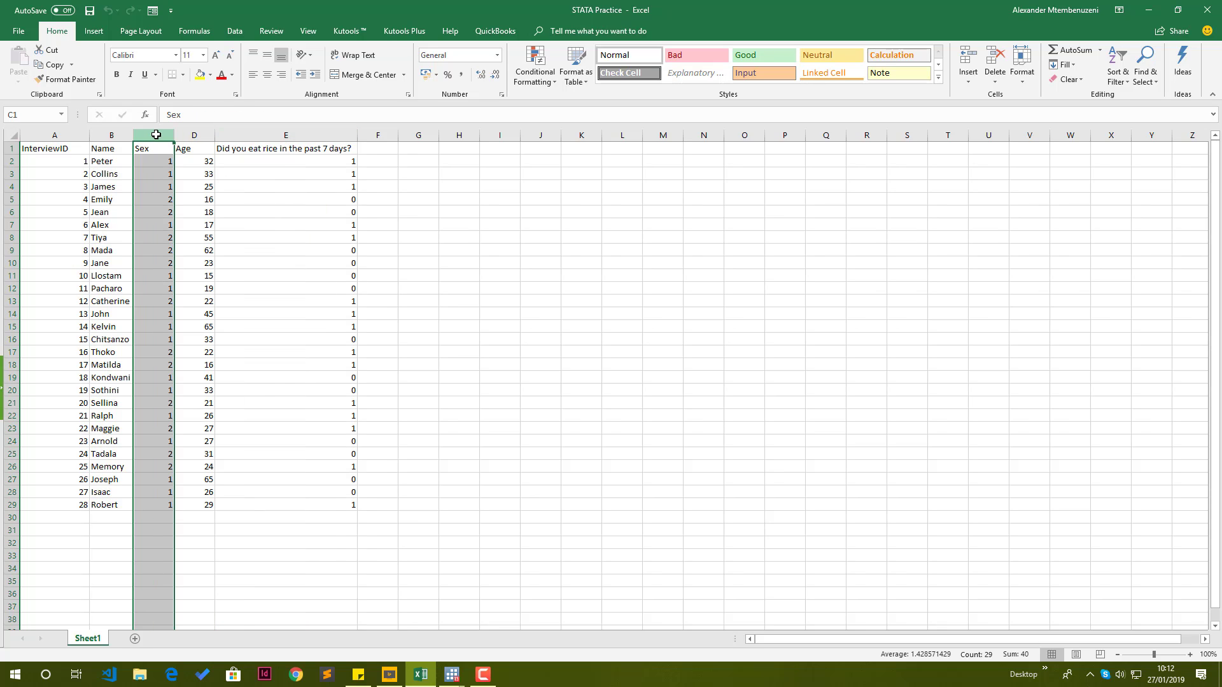
pyautogui.click(160, 164)
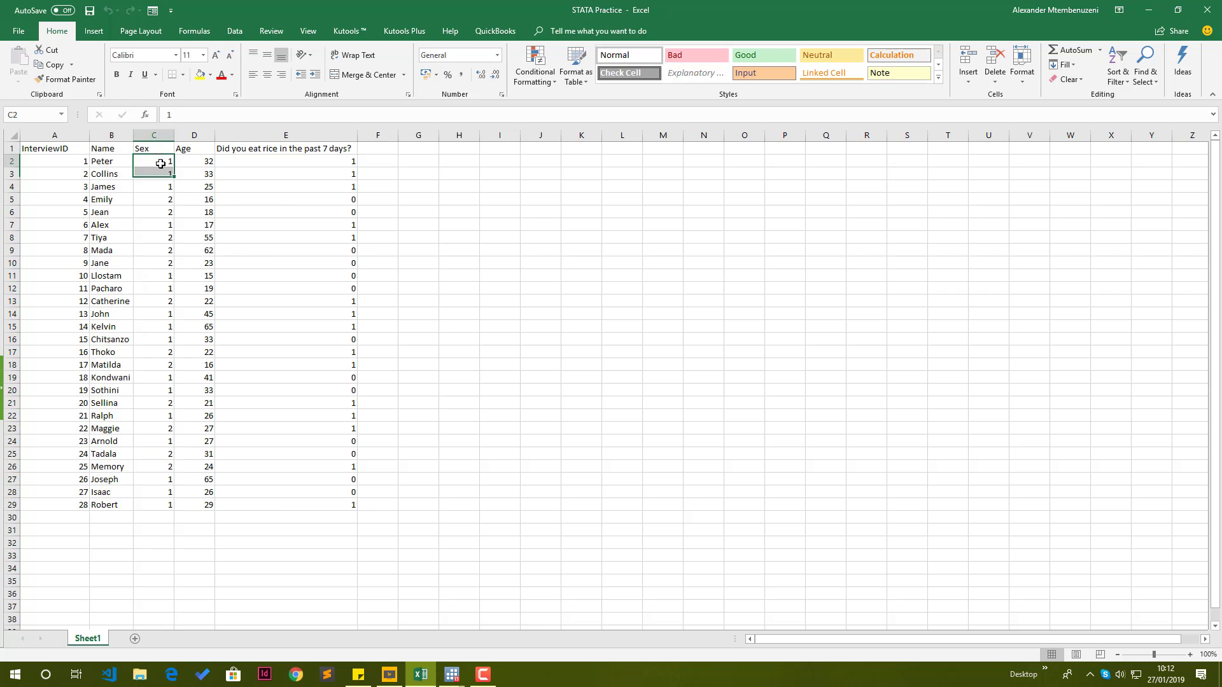
pyautogui.click(165, 199)
pyautogui.click(164, 163)
pyautogui.click(354, 163)
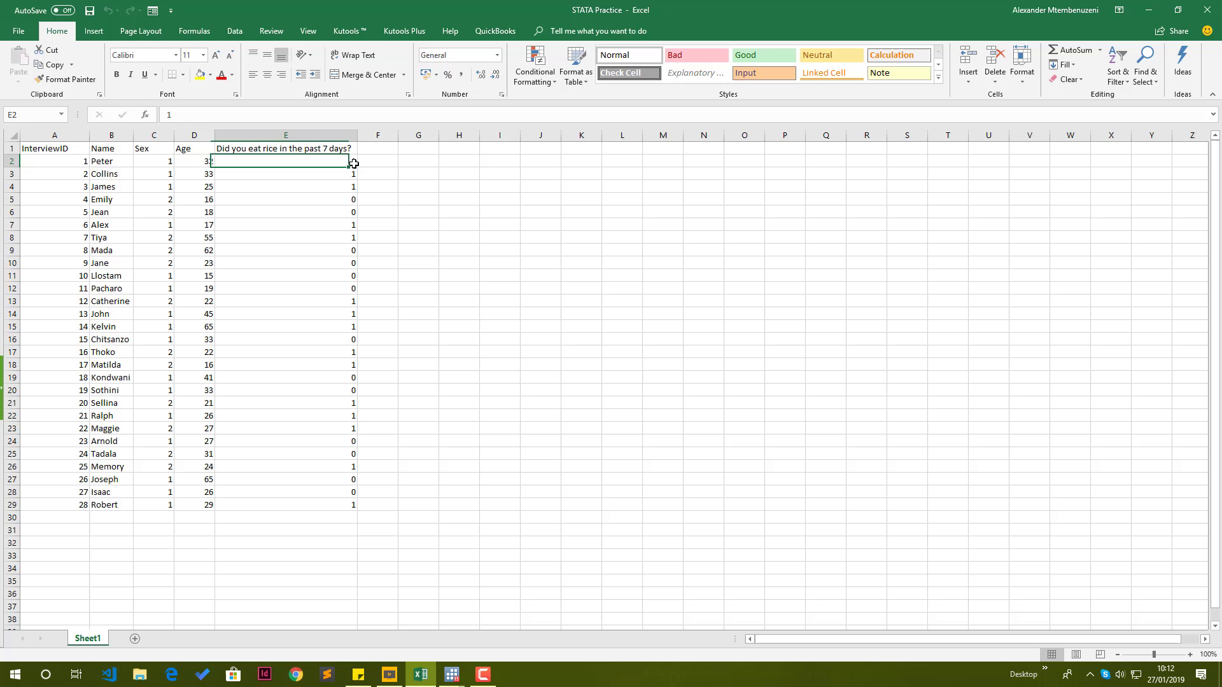
pyautogui.click(354, 199)
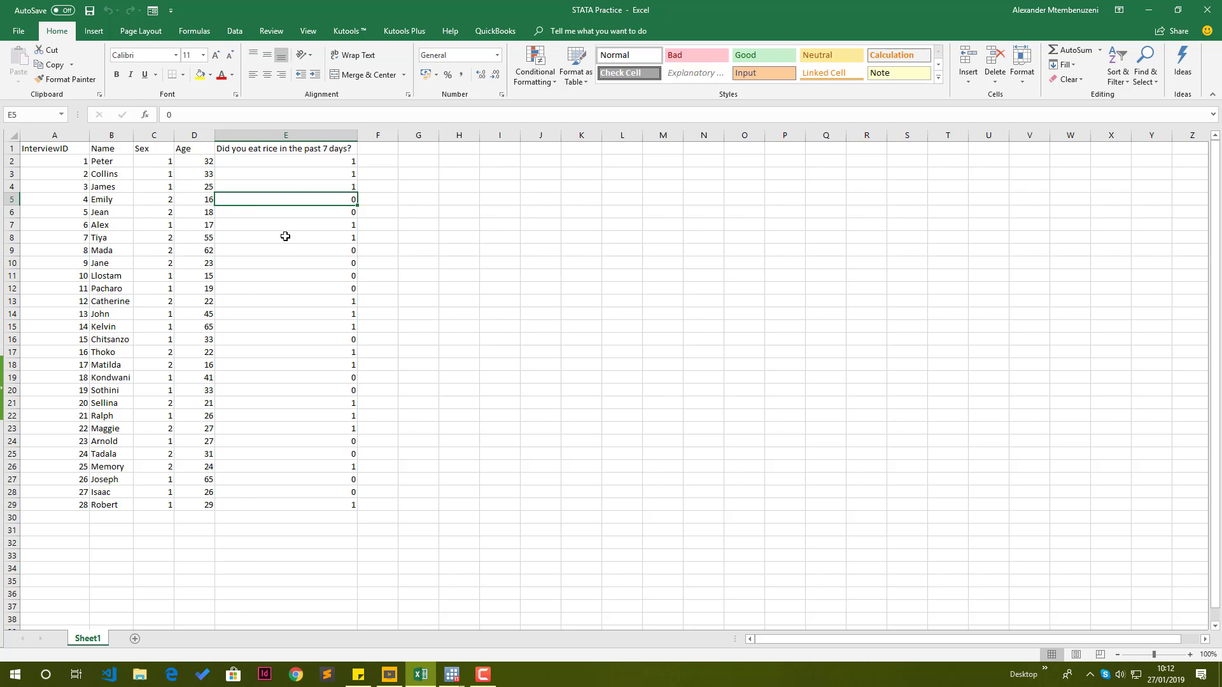
# - Copy the whole survey table A1:E29, headers included
pyautogui.moveTo(48, 147); pyautogui.dragTo(300, 504)
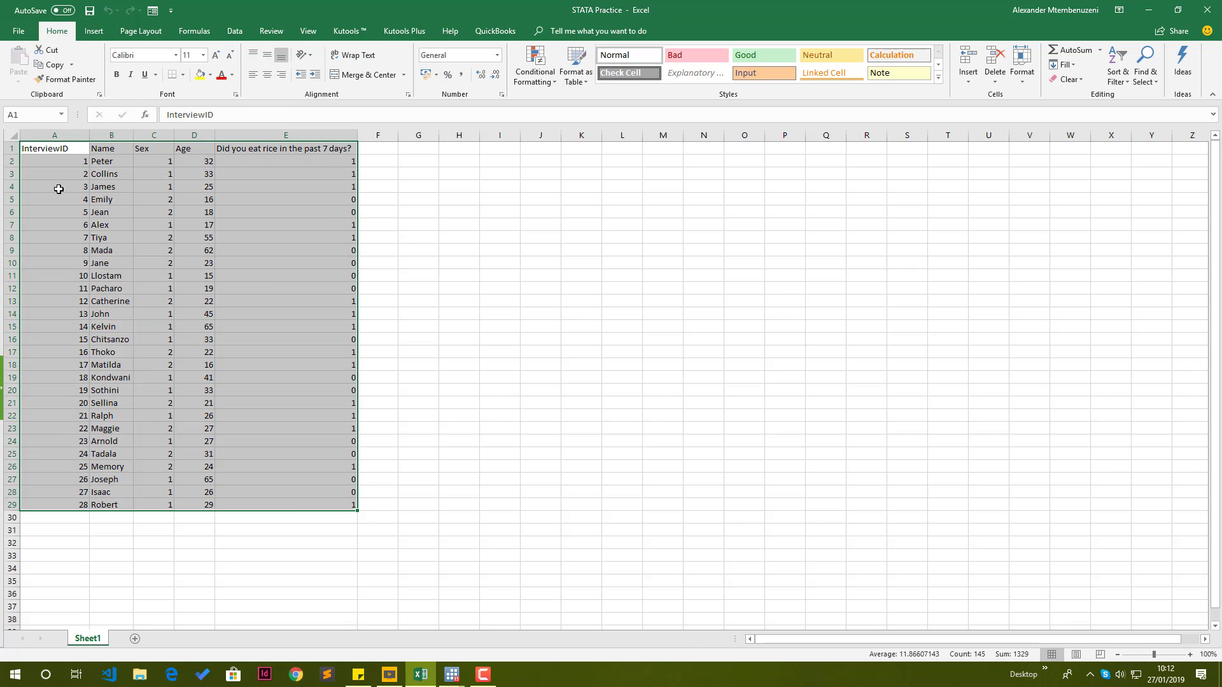
pyautogui.rightClick(173, 289)
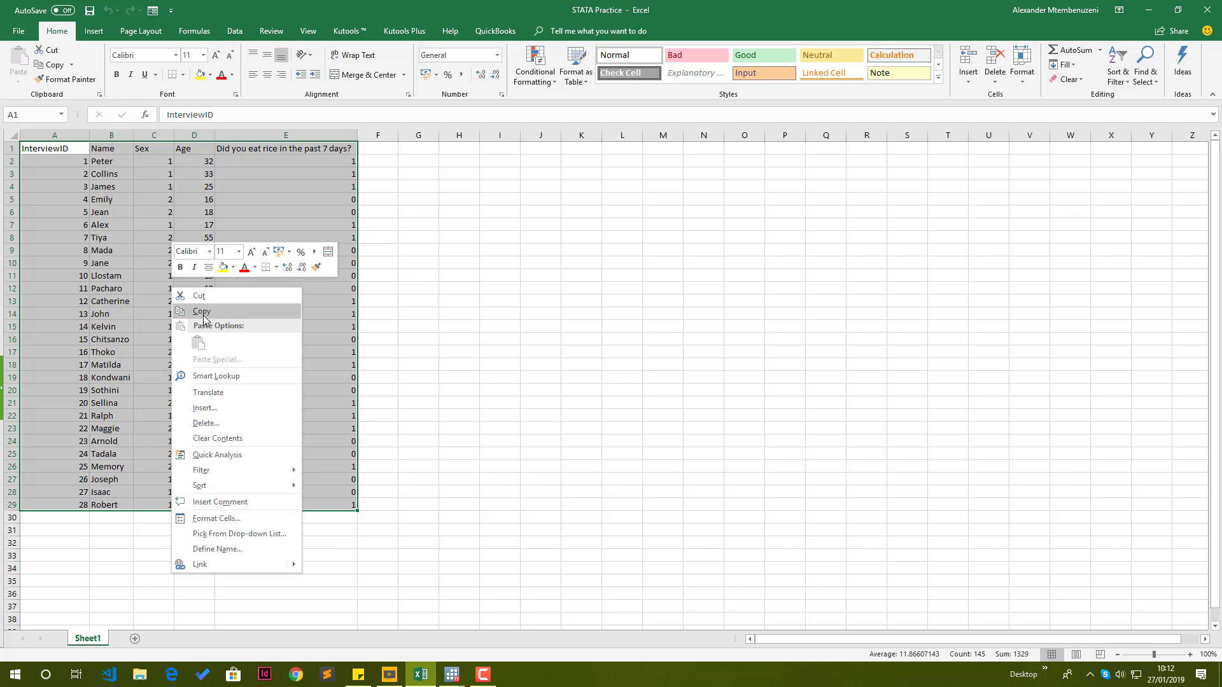
pyautogui.click(204, 312)
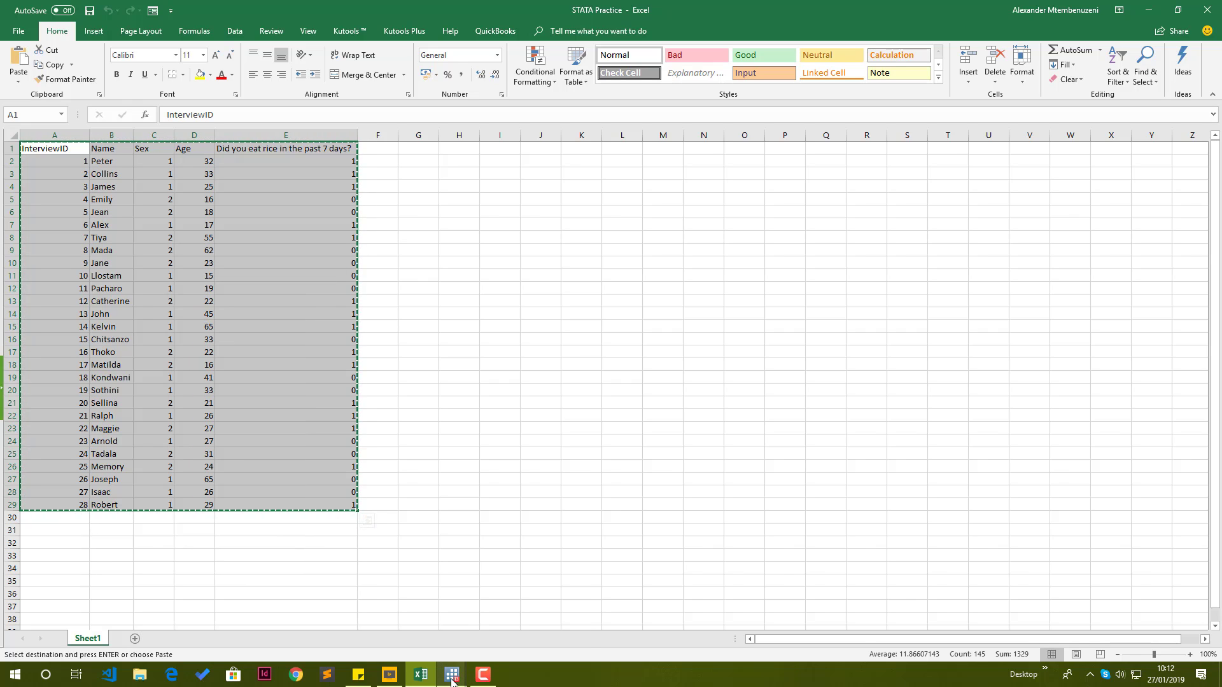
# - Paste the copied survey data into the first cell of the Data Editor
pyautogui.moveTo(455, 675)
pyautogui.moveTo(527, 622)
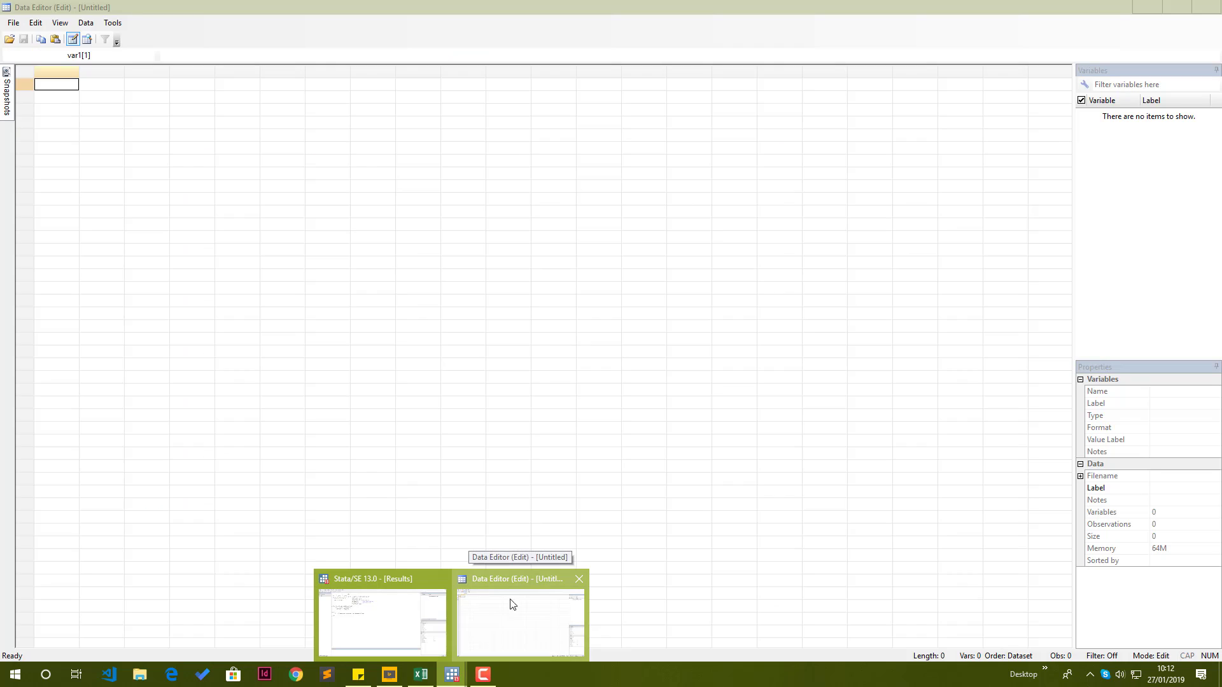
pyautogui.click(506, 596)
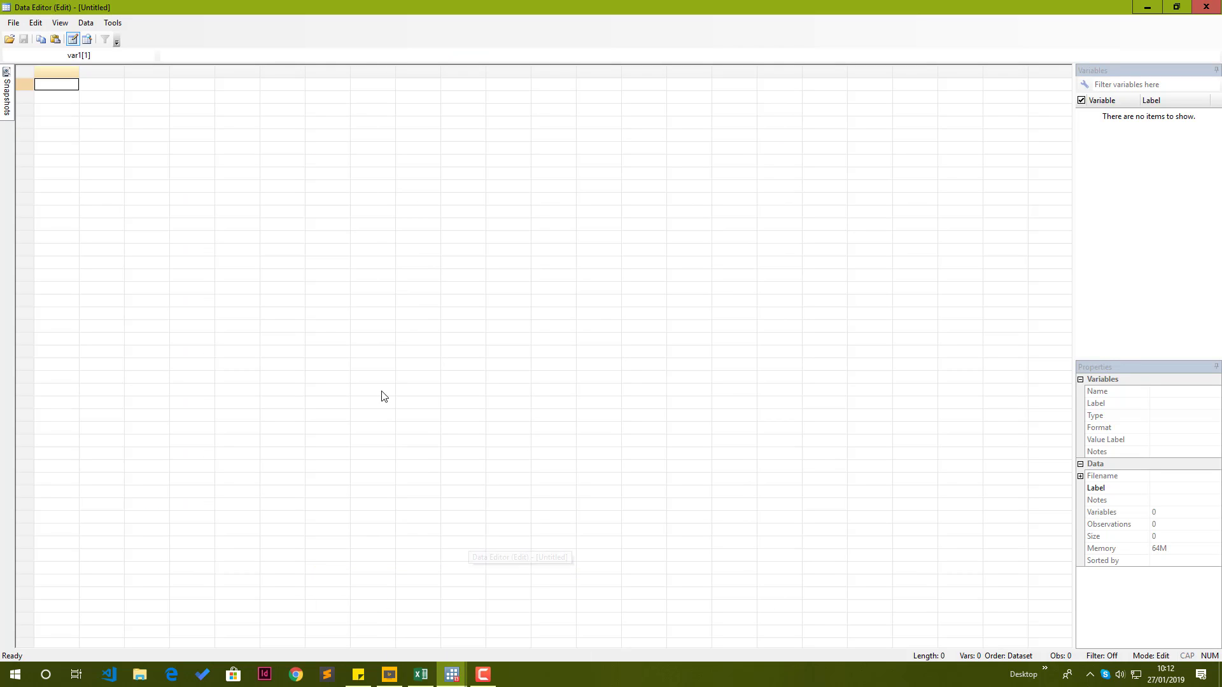
pyautogui.rightClick(46, 89)
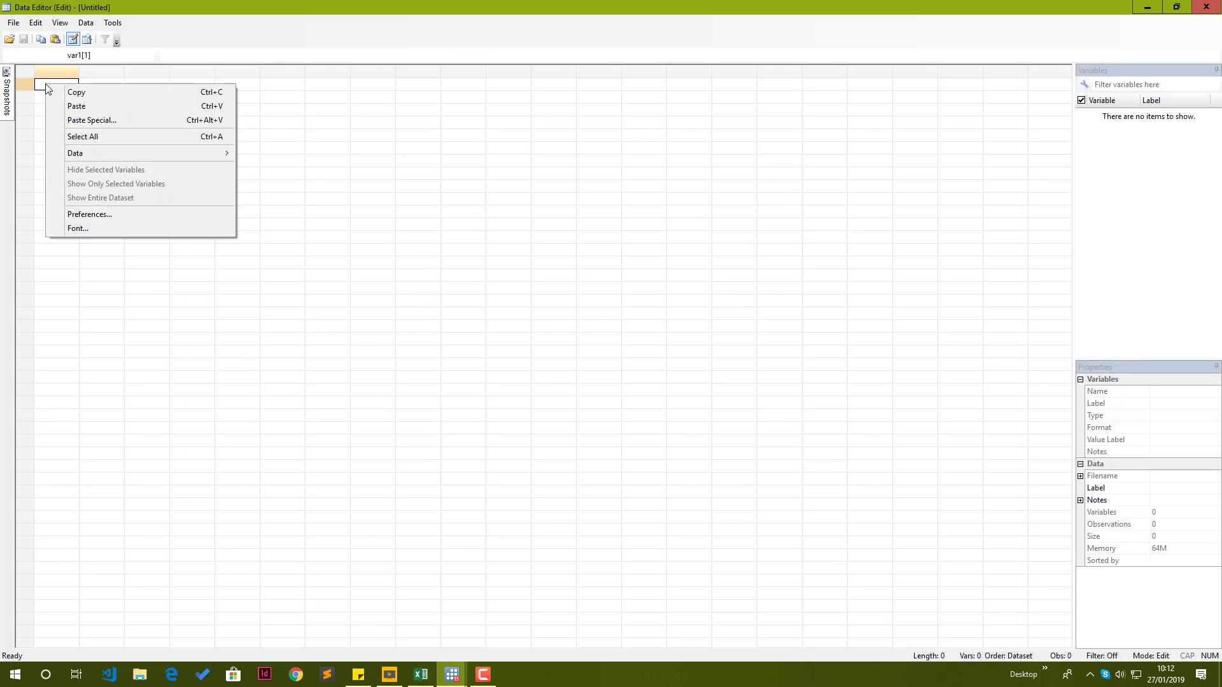
pyautogui.click(70, 110)
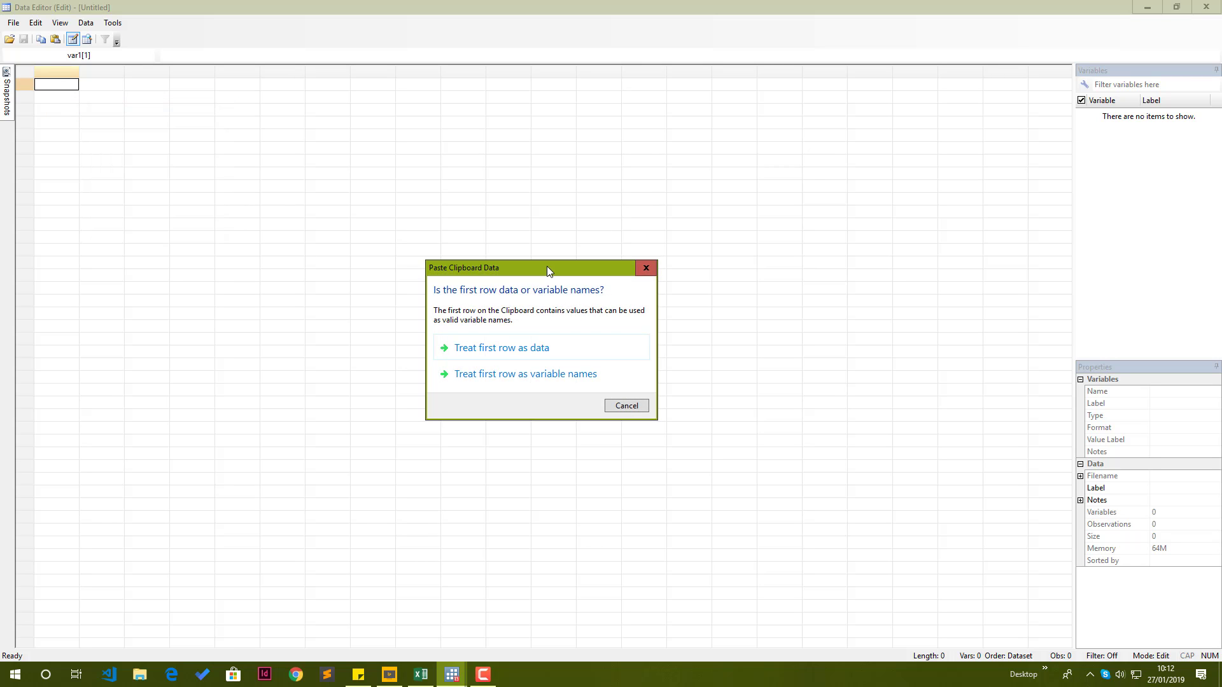
pyautogui.moveTo(540, 264); pyautogui.dragTo(518, 224)
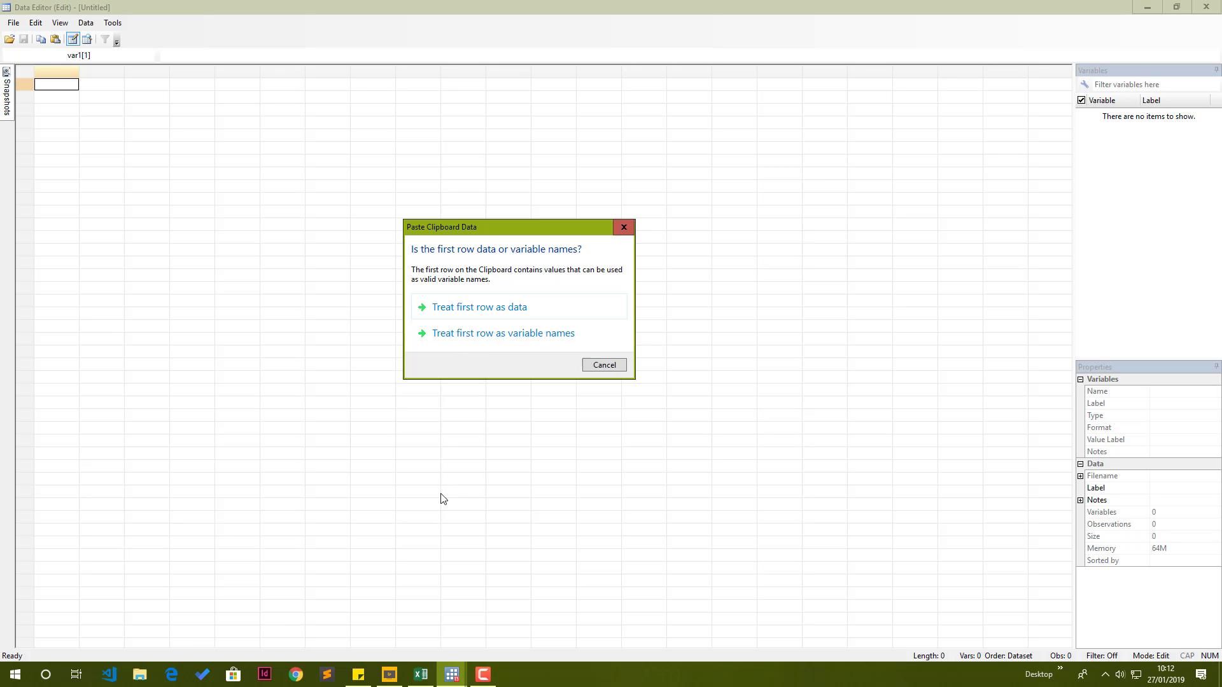
# - Check in Excel that the first row holds the column headers
pyautogui.click(421, 677)
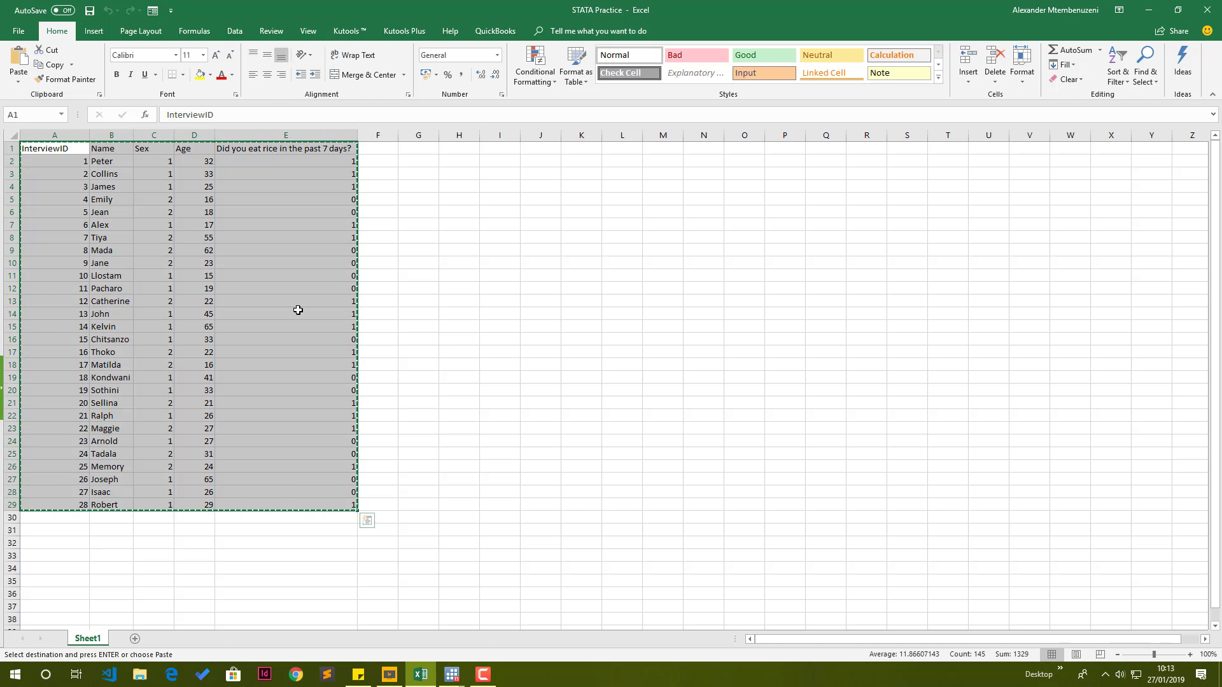
pyautogui.click(418, 237)
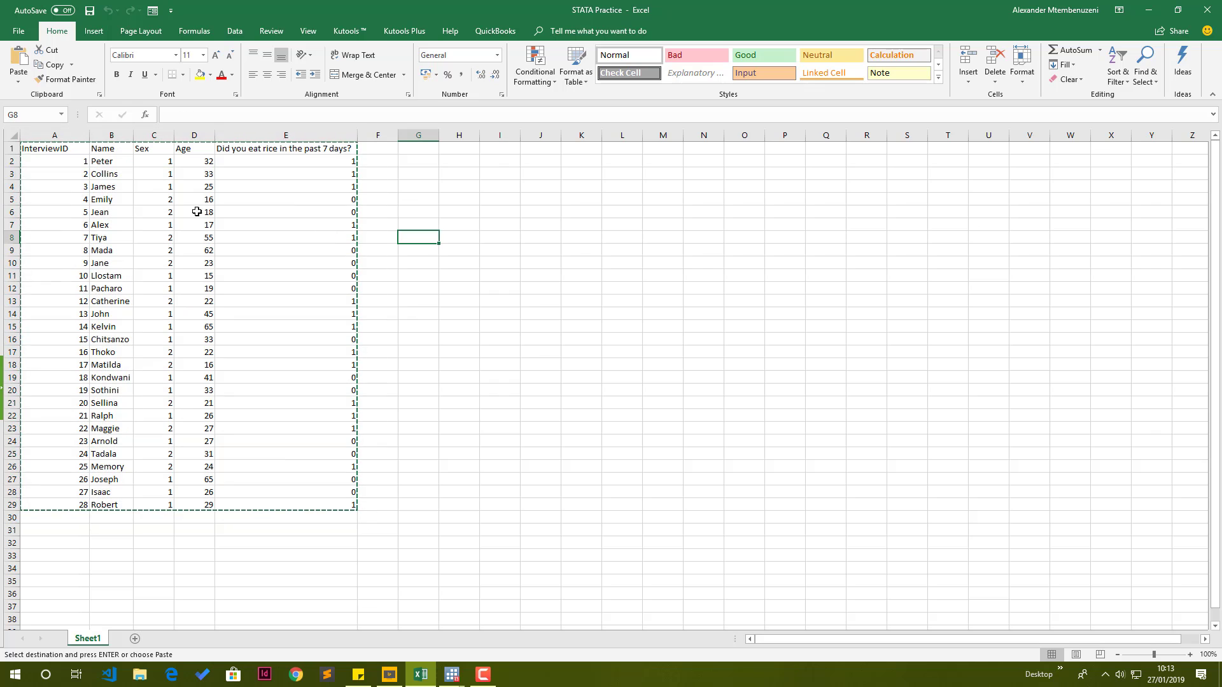
pyautogui.click(11, 148)
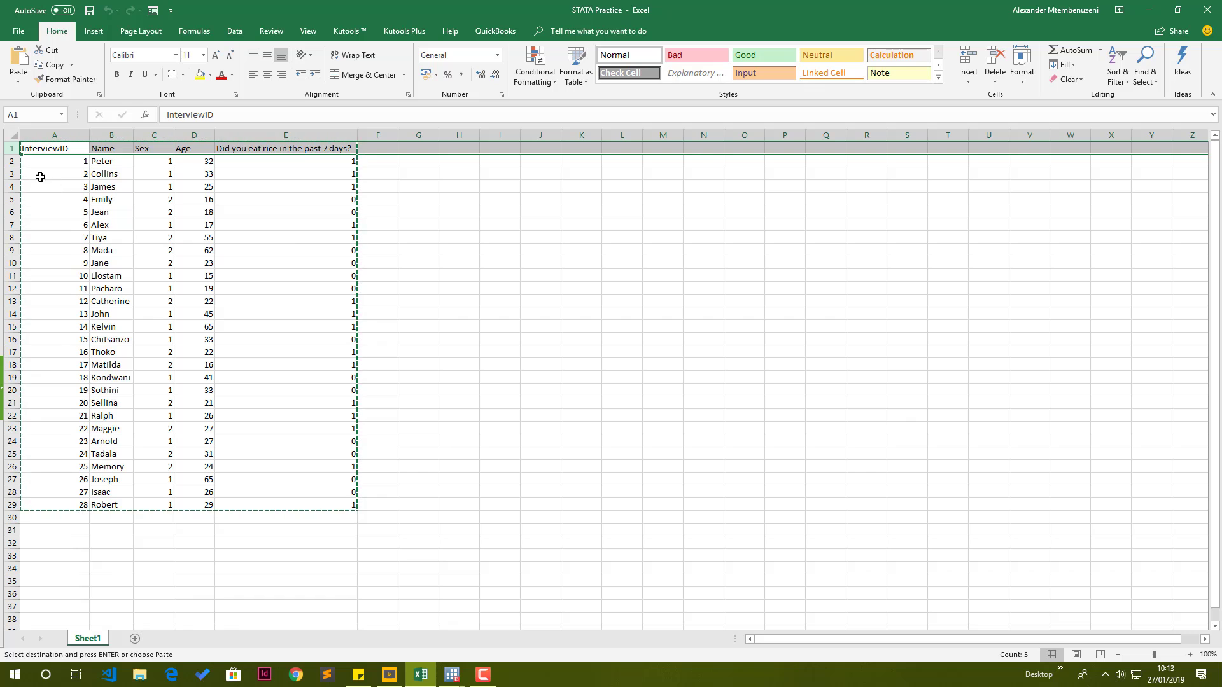
pyautogui.click(9, 161)
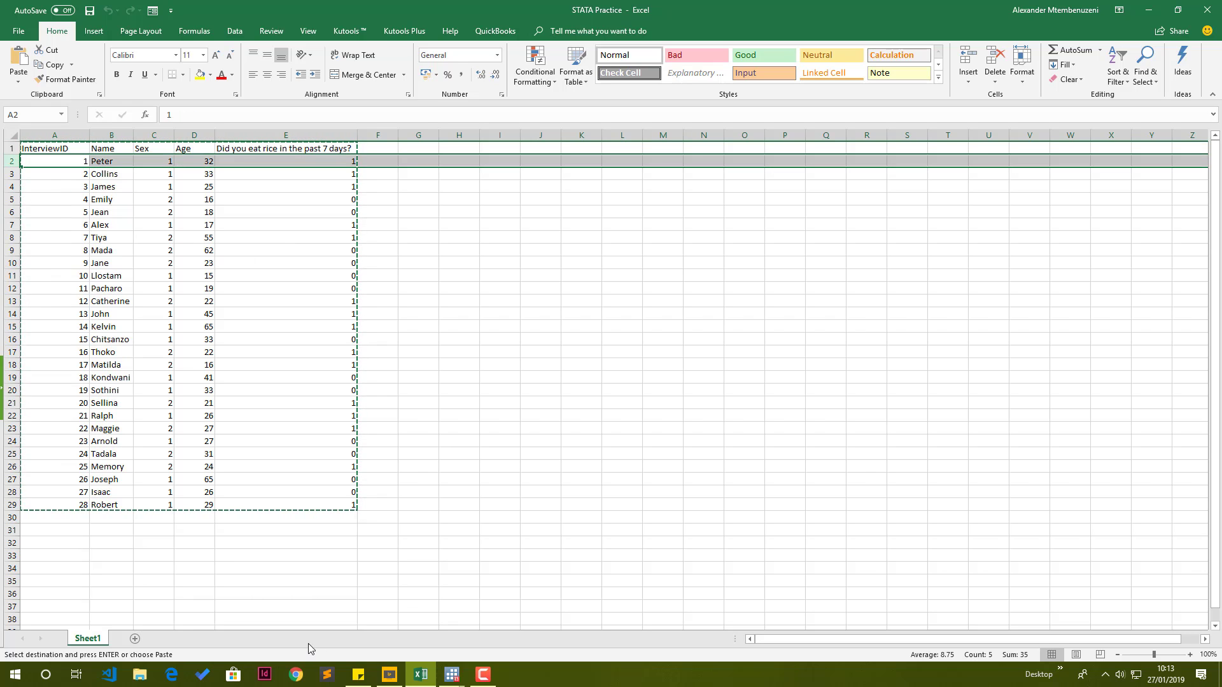
# - Treat the first row as variable names and leave the Data Editor
pyautogui.click(451, 674)
pyautogui.click(517, 633)
pyautogui.hotkey('ctrl', 'v')
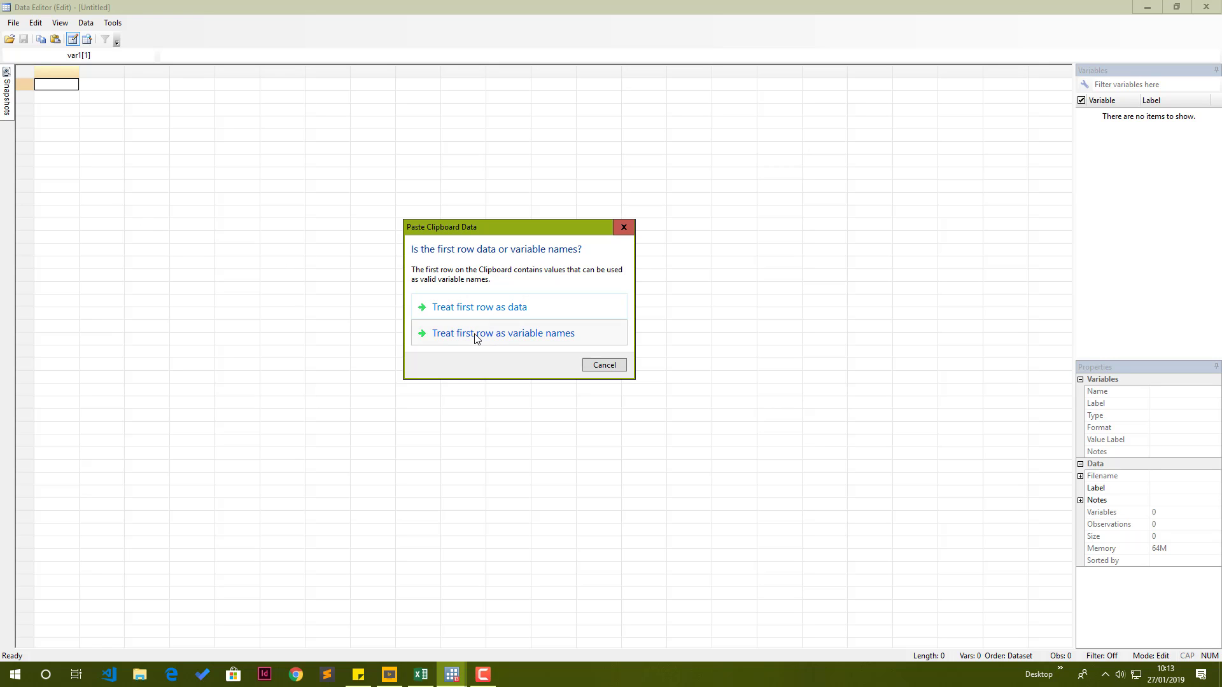
pyautogui.click(532, 343)
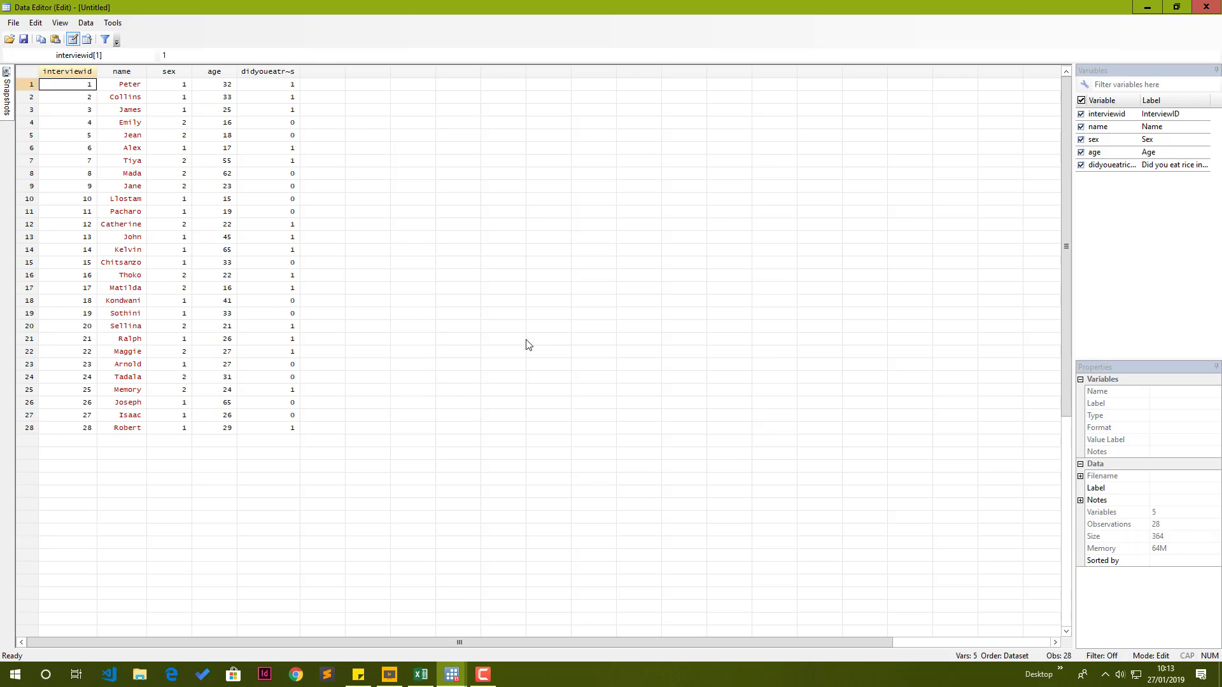
pyautogui.press('Right')
pyautogui.press('Right')
pyautogui.press('Right')
pyautogui.press('Down')
pyautogui.press('Down')
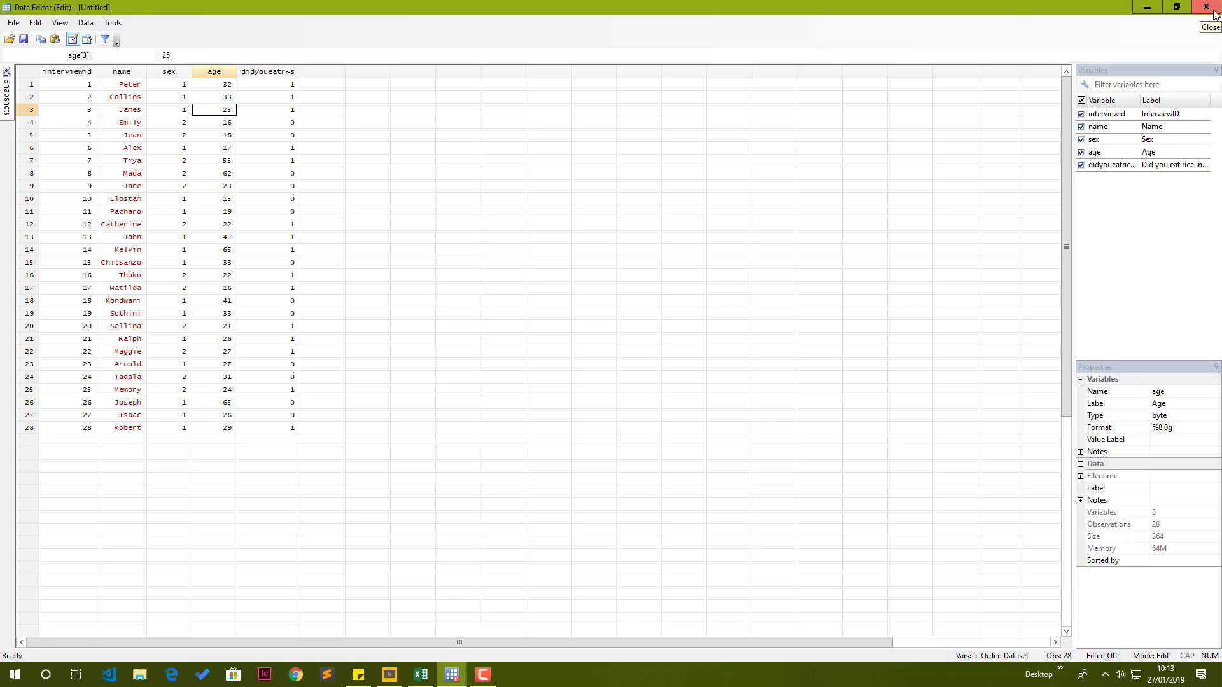
pyautogui.hotkey('alt', 'Tab')
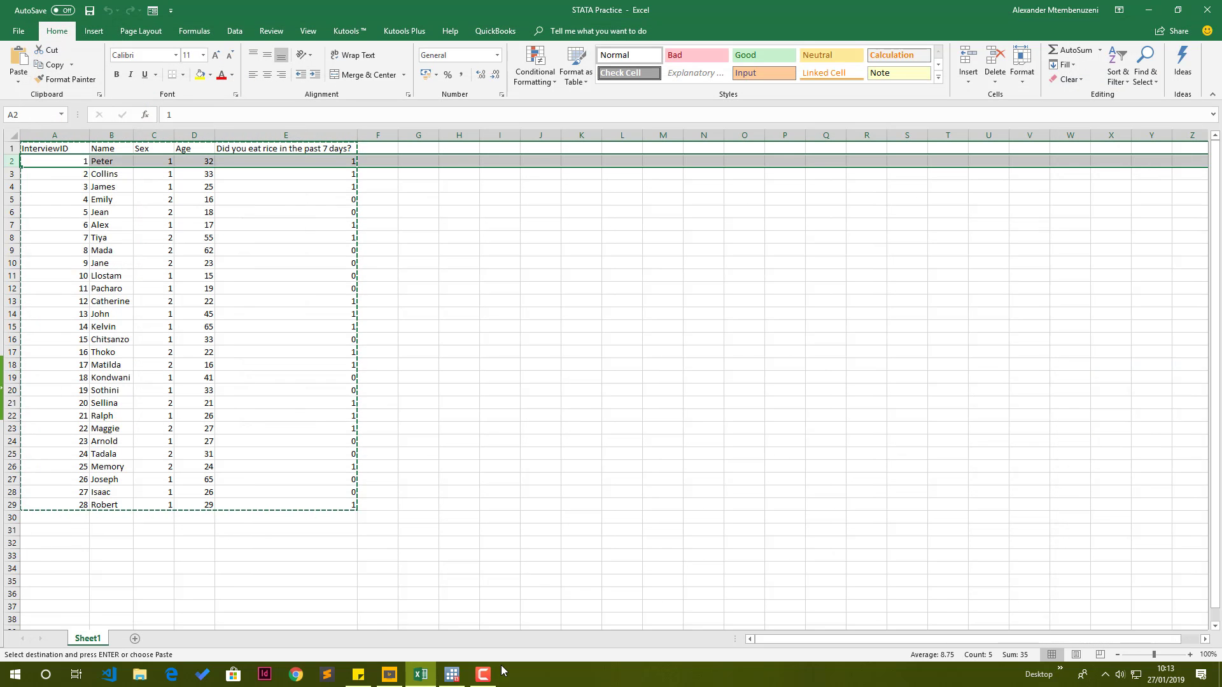
# - Run varmanage in Stata to list the five survey variables
pyautogui.click(456, 678)
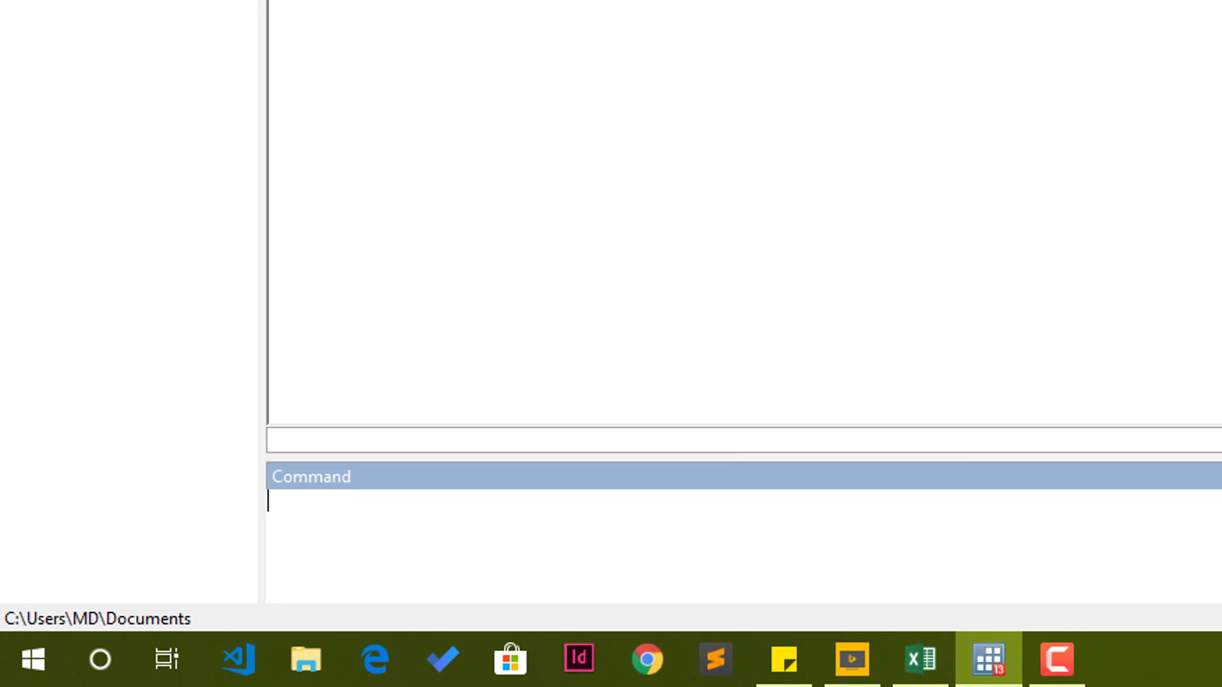
pyautogui.write('varmana')
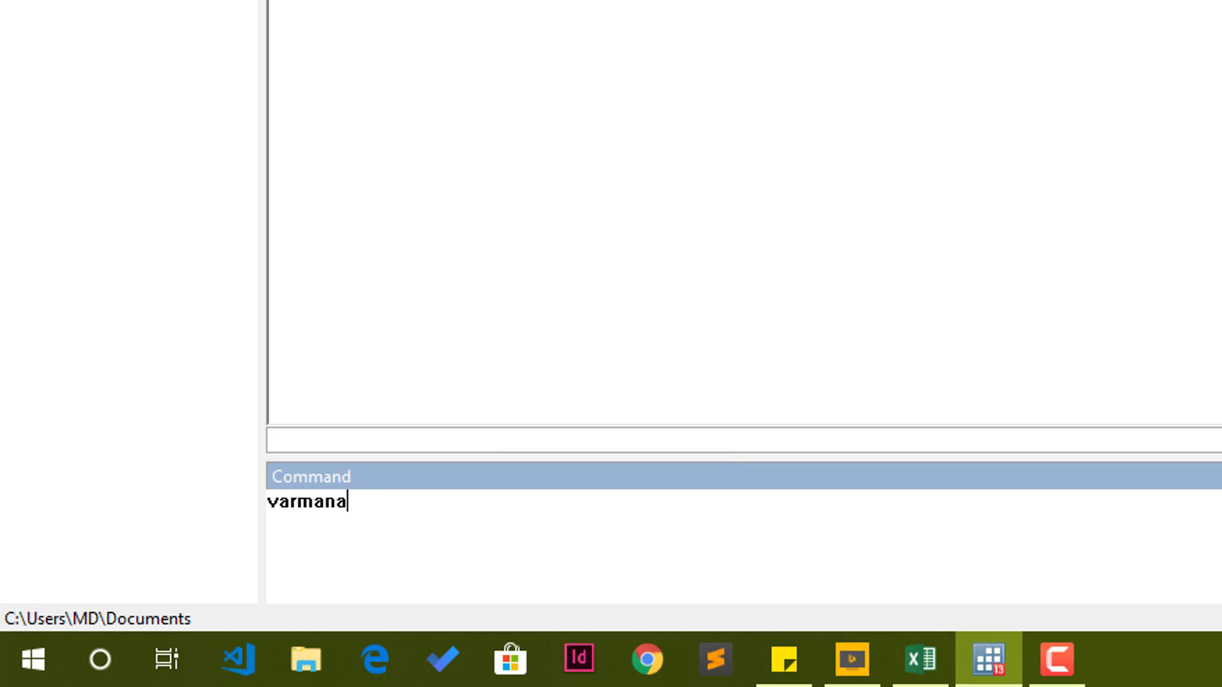
pyautogui.write('ge')
pyautogui.press('Return')
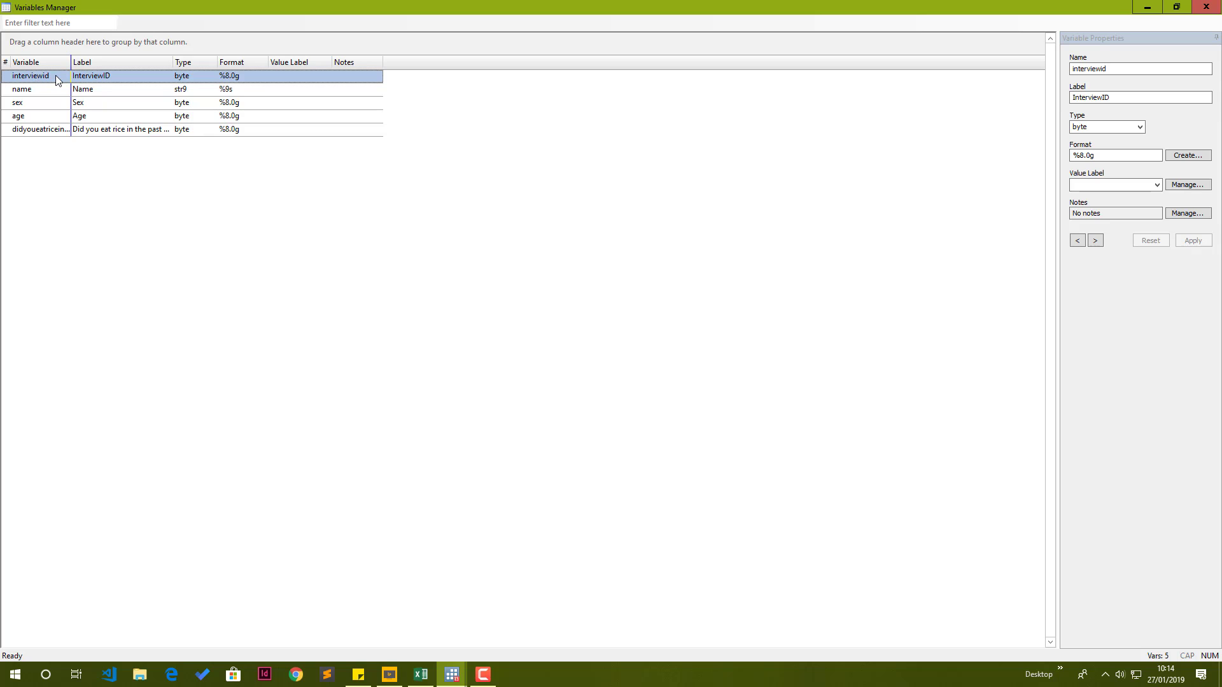
# - Select the interviewid variable and place the caret in its Name field
pyautogui.click(1078, 37)
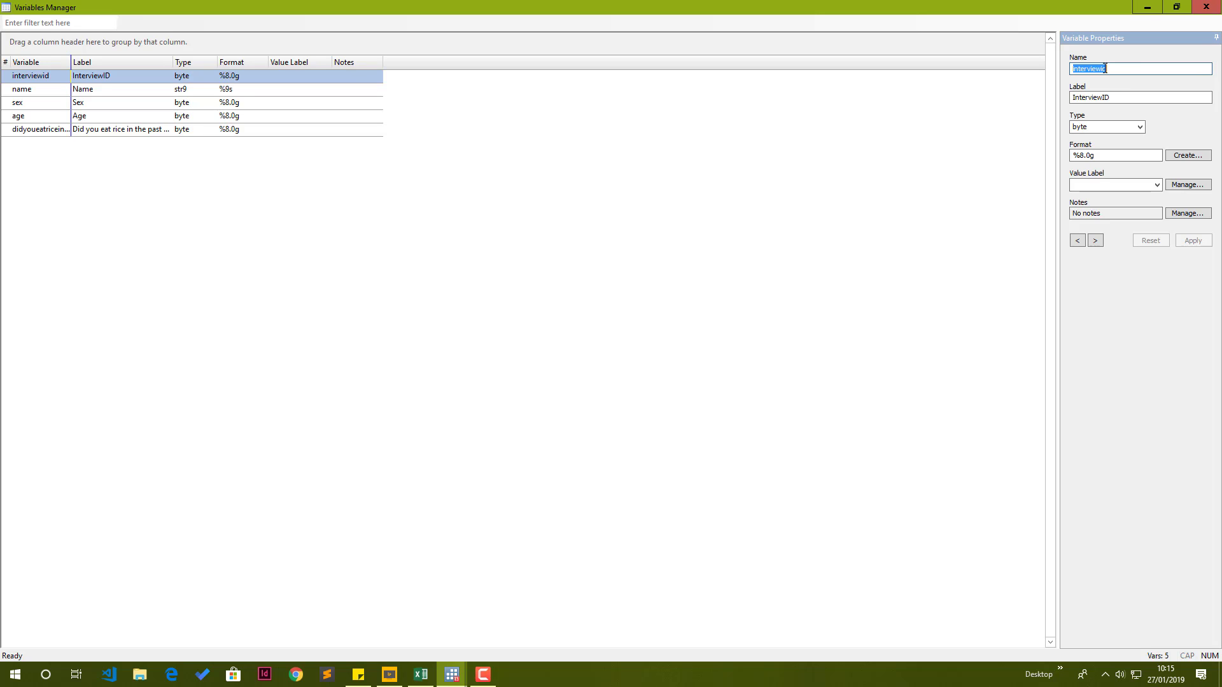
pyautogui.click(1072, 68)
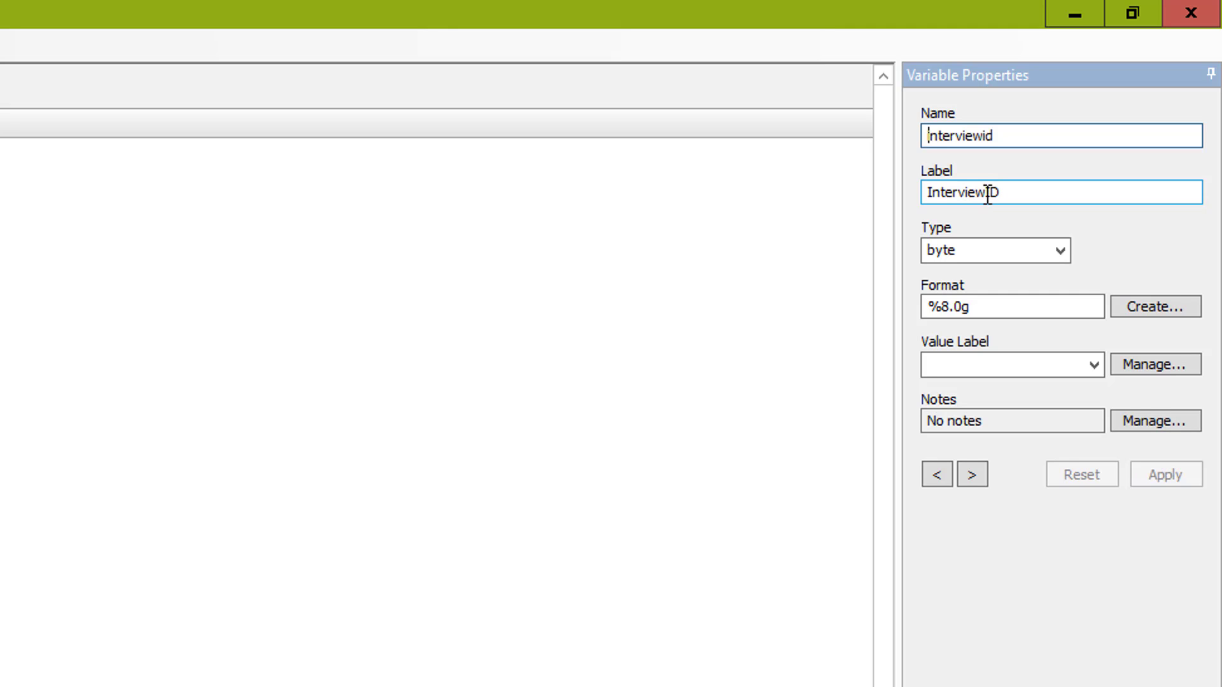
# - Set interviewid's label to 'Interview ID', keep the byte type, and apply
pyautogui.click(991, 193)
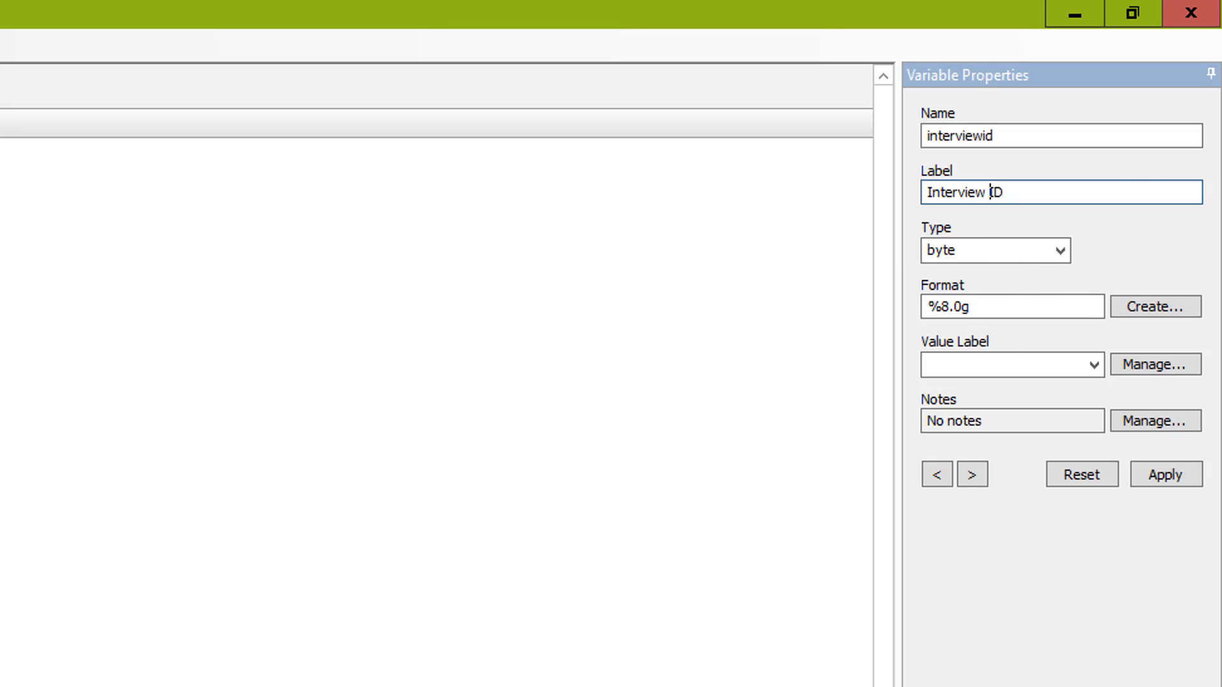
pyautogui.click(962, 238)
pyautogui.click(1129, 242)
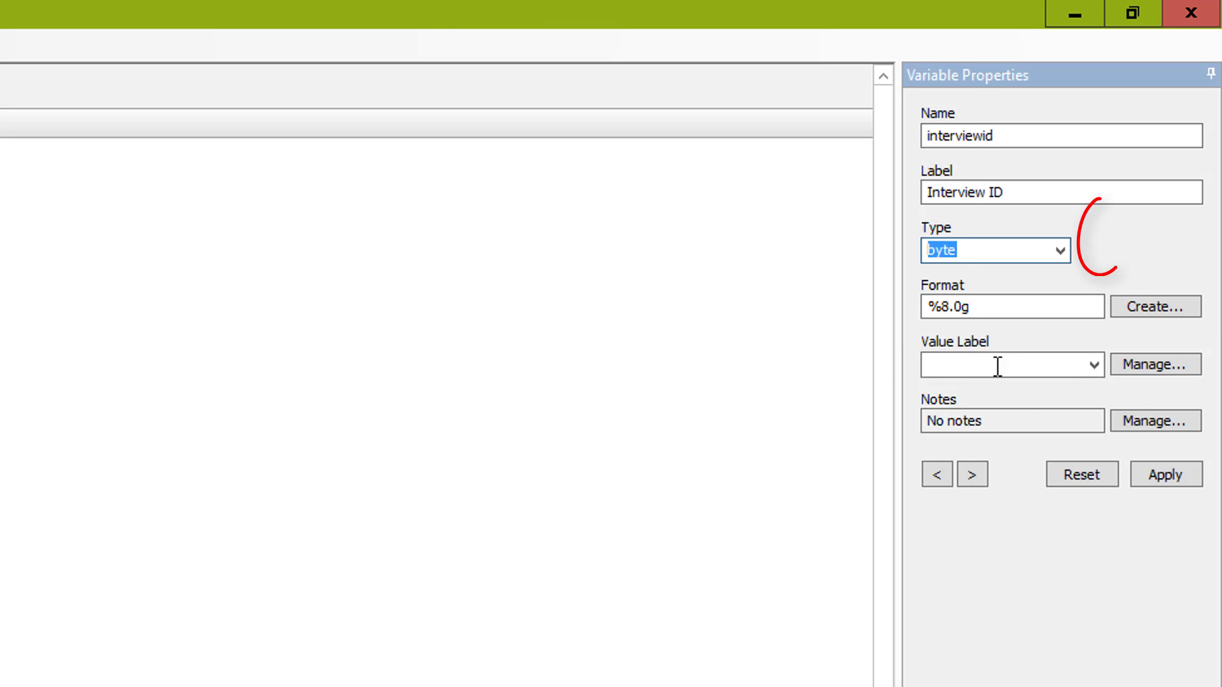
pyautogui.click(1157, 477)
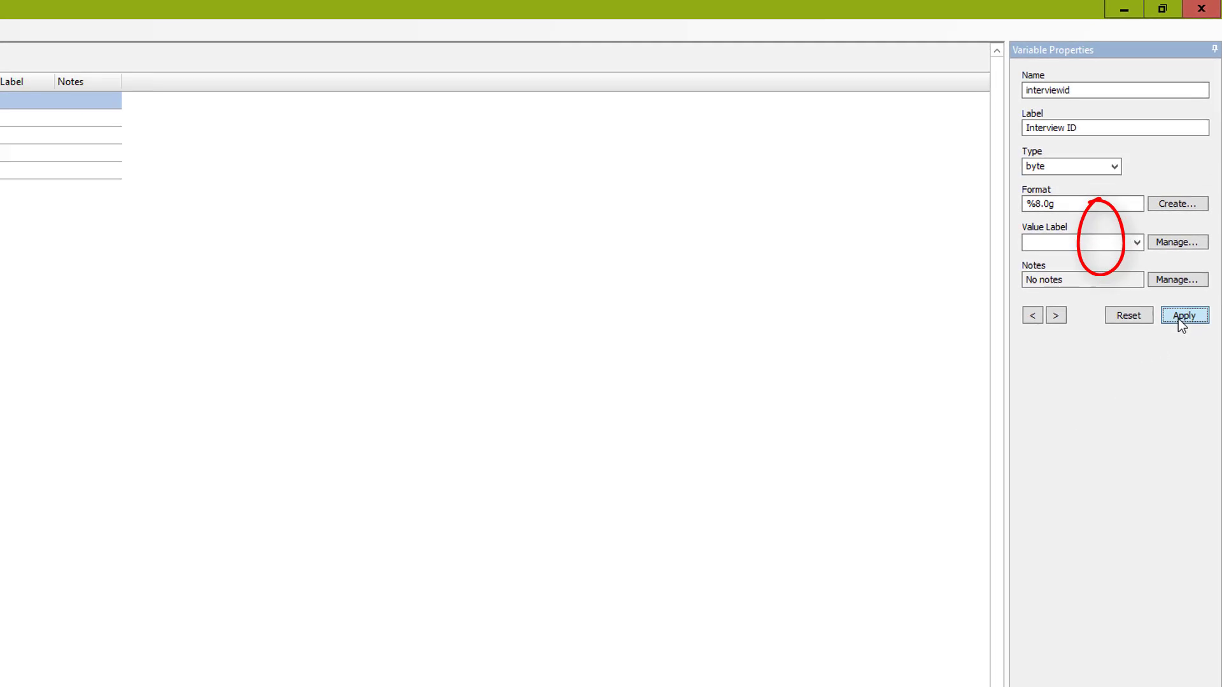
pyautogui.click(1179, 317)
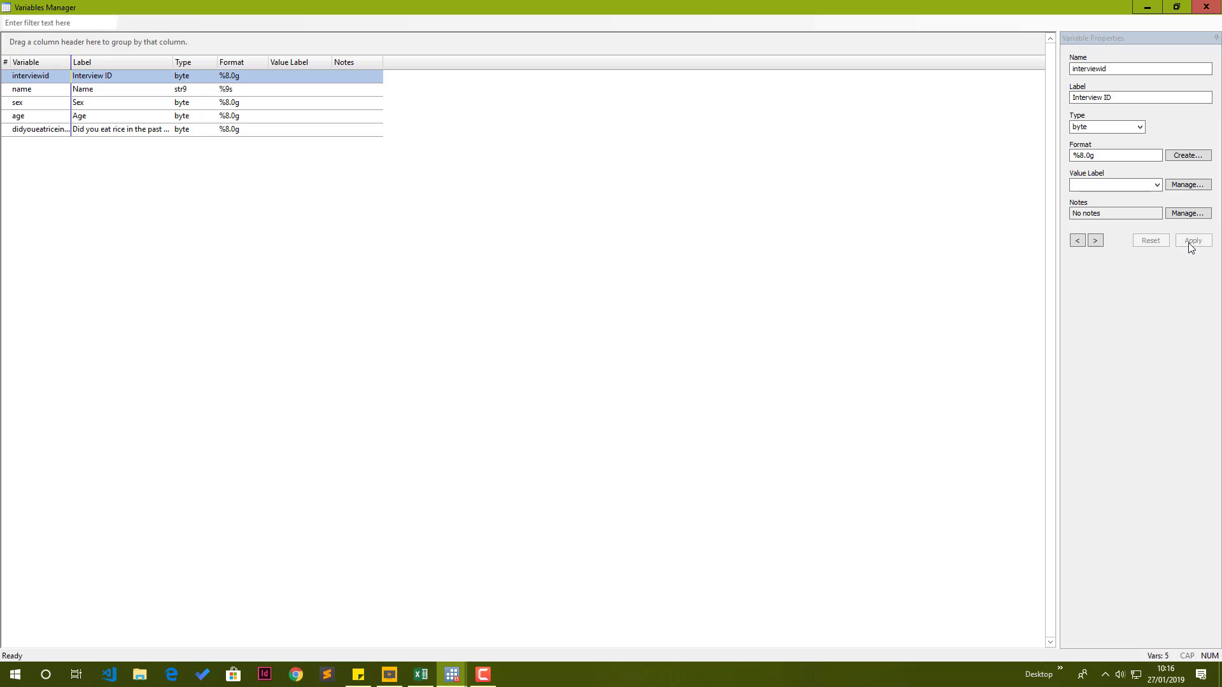
# - Append ' of respondent' to the name variable's label, apply, and advance to sex
pyautogui.click(1094, 242)
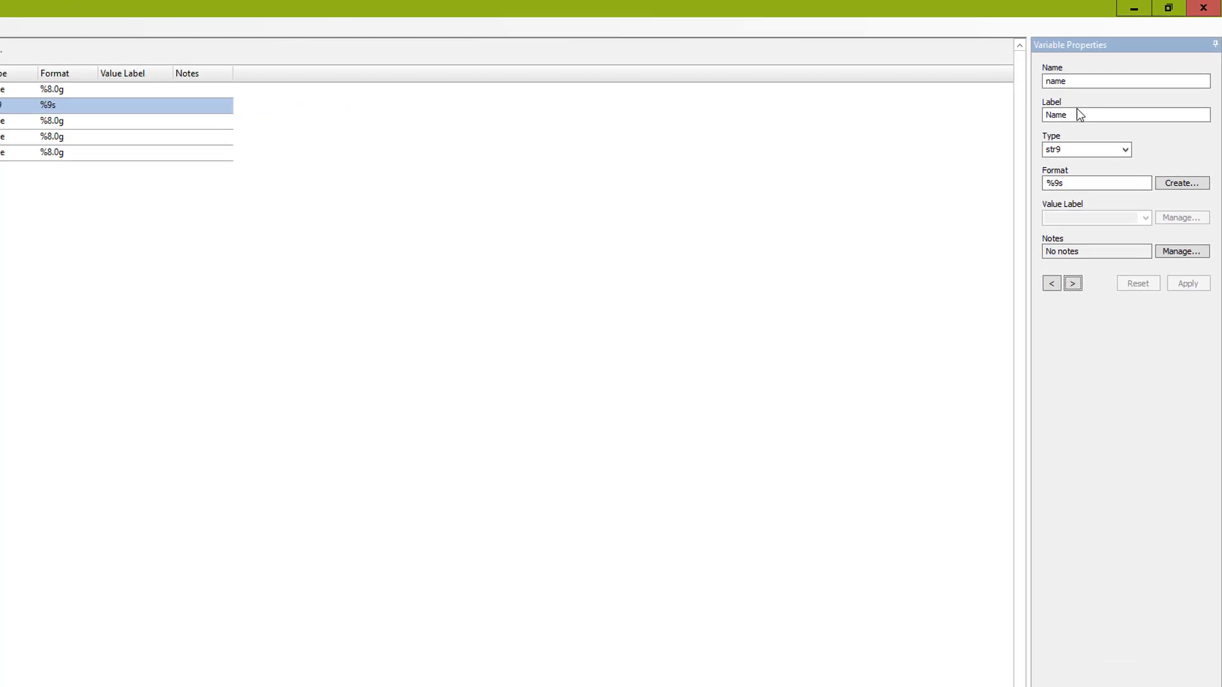
pyautogui.click(1080, 115)
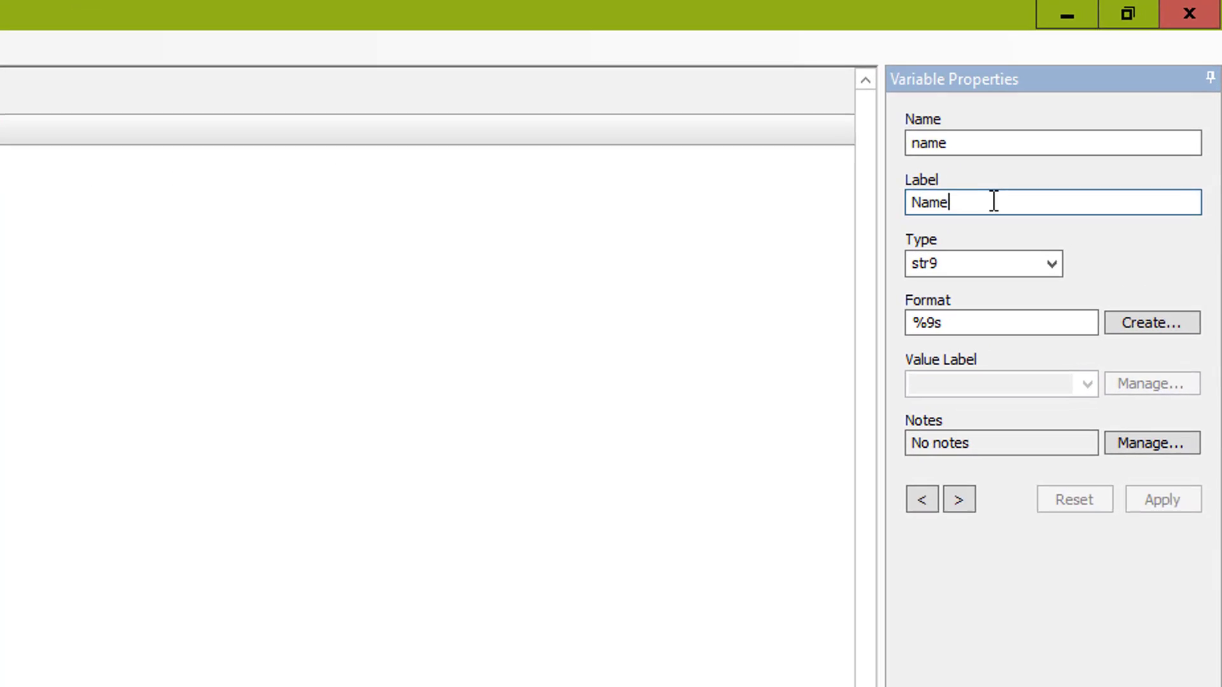
pyautogui.write('of ')
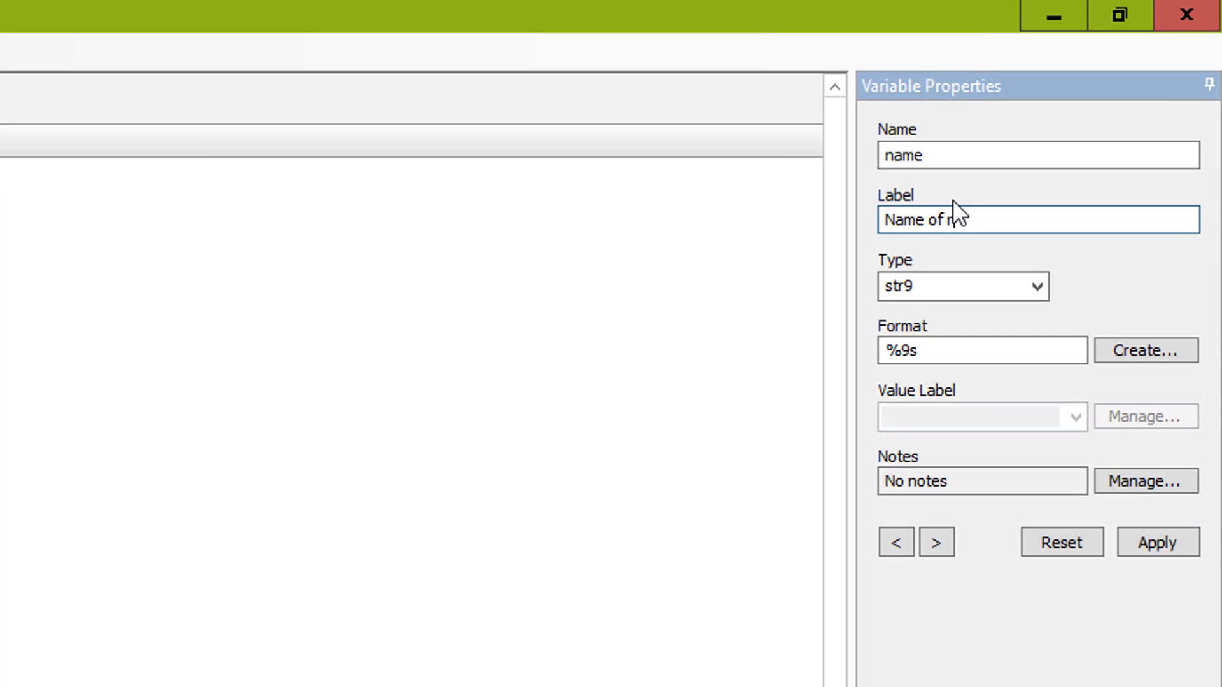
pyautogui.write('respondent')
pyautogui.click(1139, 543)
pyautogui.click(935, 547)
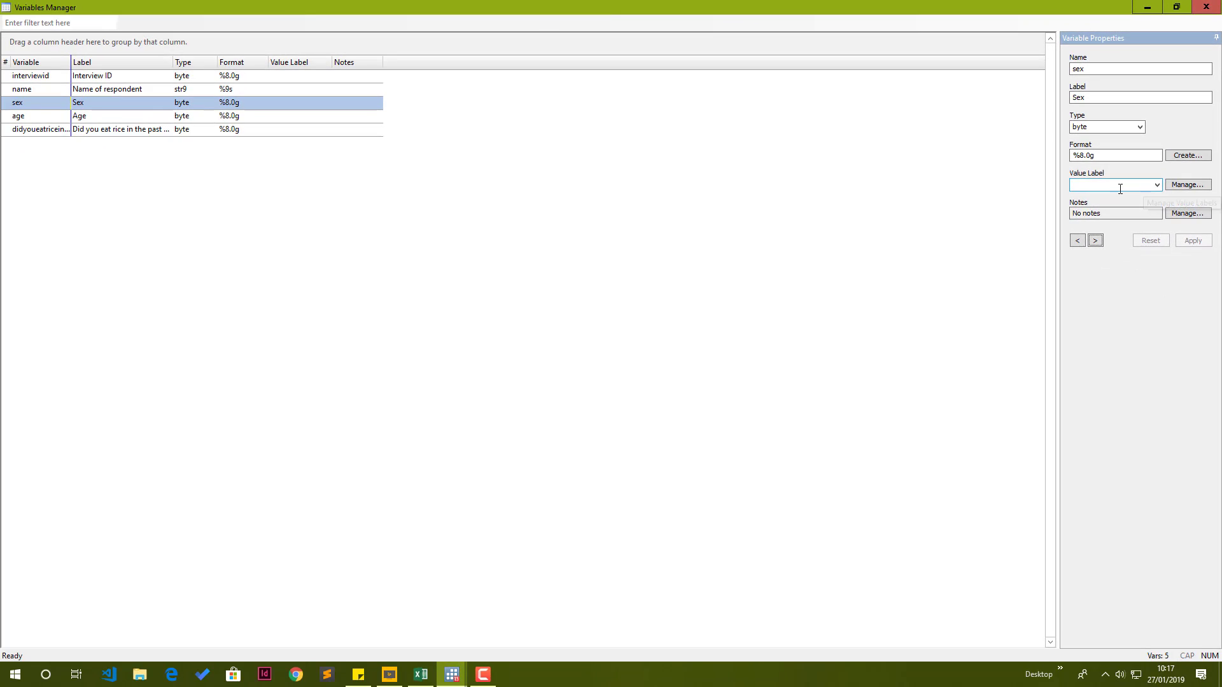
# - Start a new value label named sex in the value label manager
pyautogui.click(1186, 186)
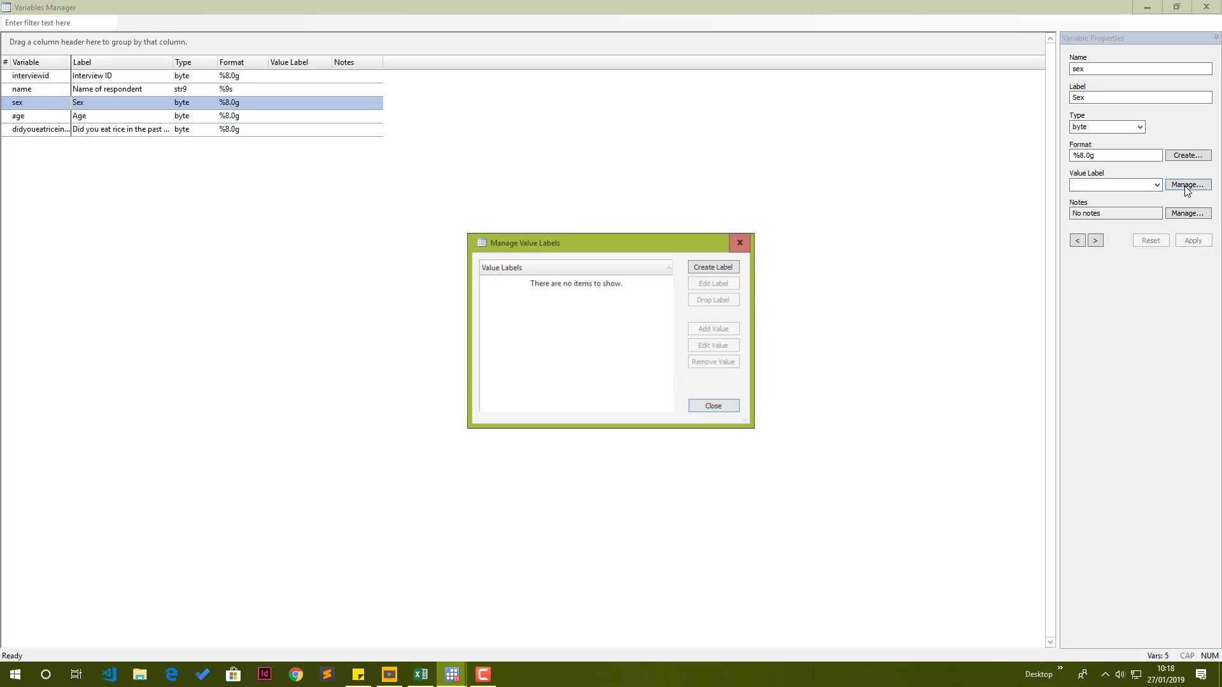
pyautogui.click(727, 267)
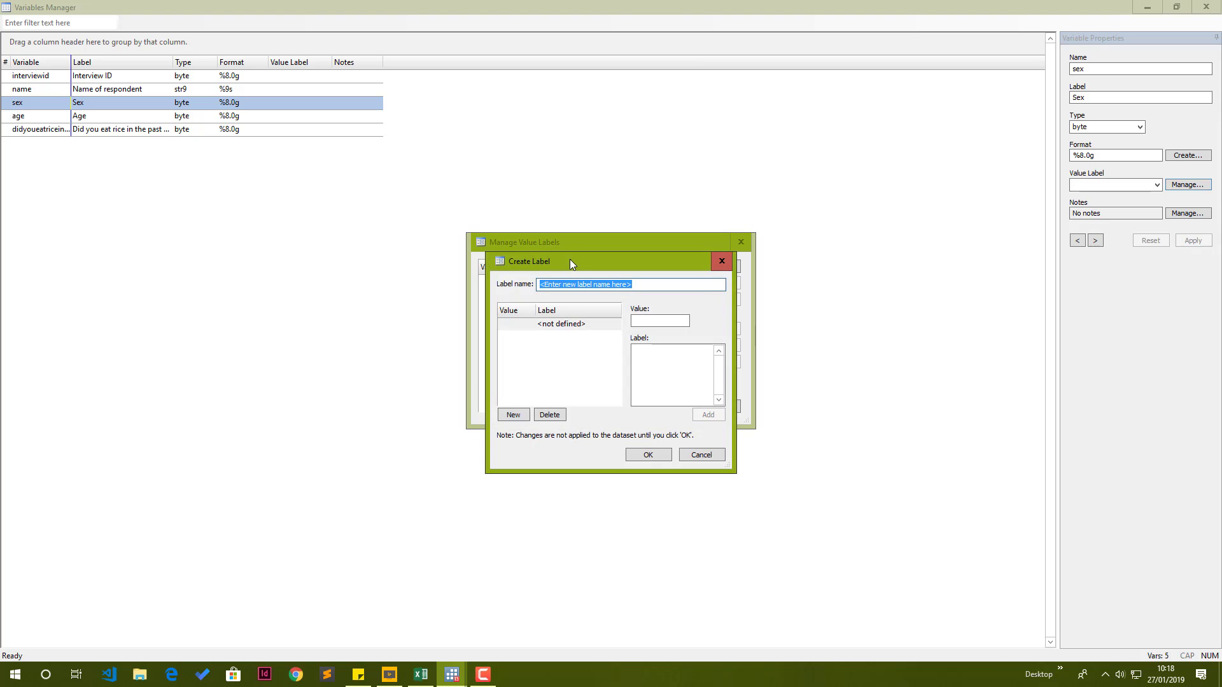
pyautogui.moveTo(570, 258); pyautogui.dragTo(719, 263)
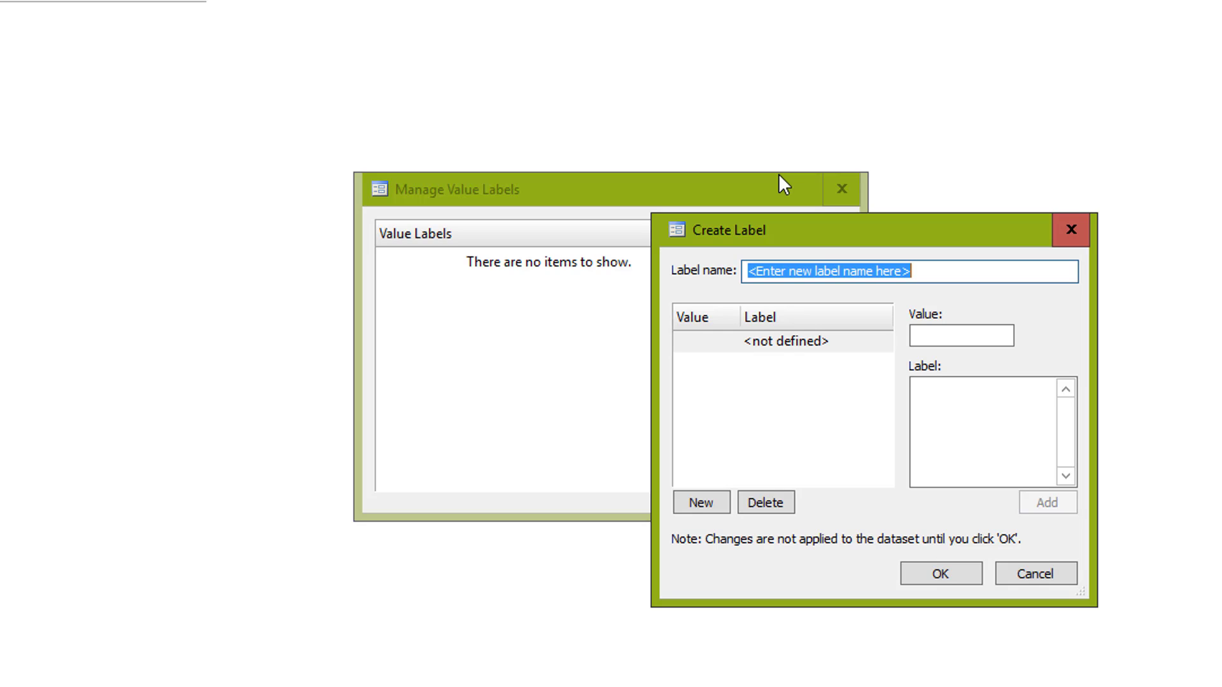
pyautogui.write('sex')
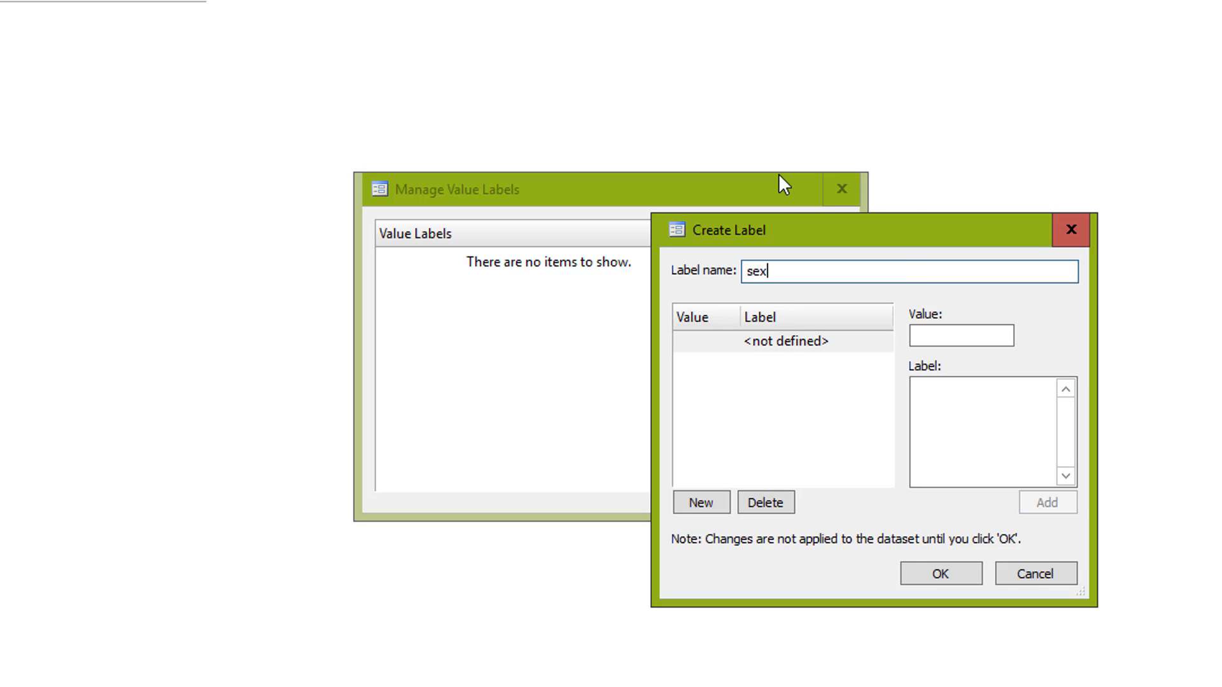
# - Add codes 1 = Male and 2 = Female to the sex label and save it
pyautogui.click(996, 340)
pyautogui.write('1')
pyautogui.press('Tab')
pyautogui.write('Male')
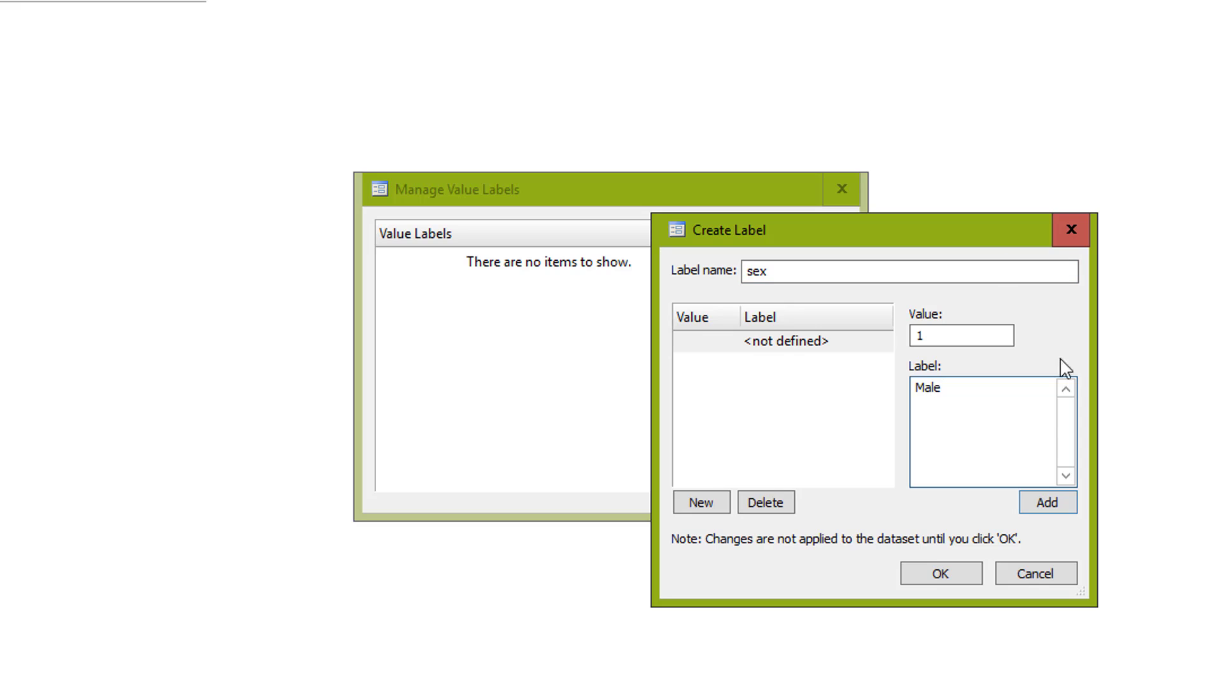
pyautogui.click(1048, 504)
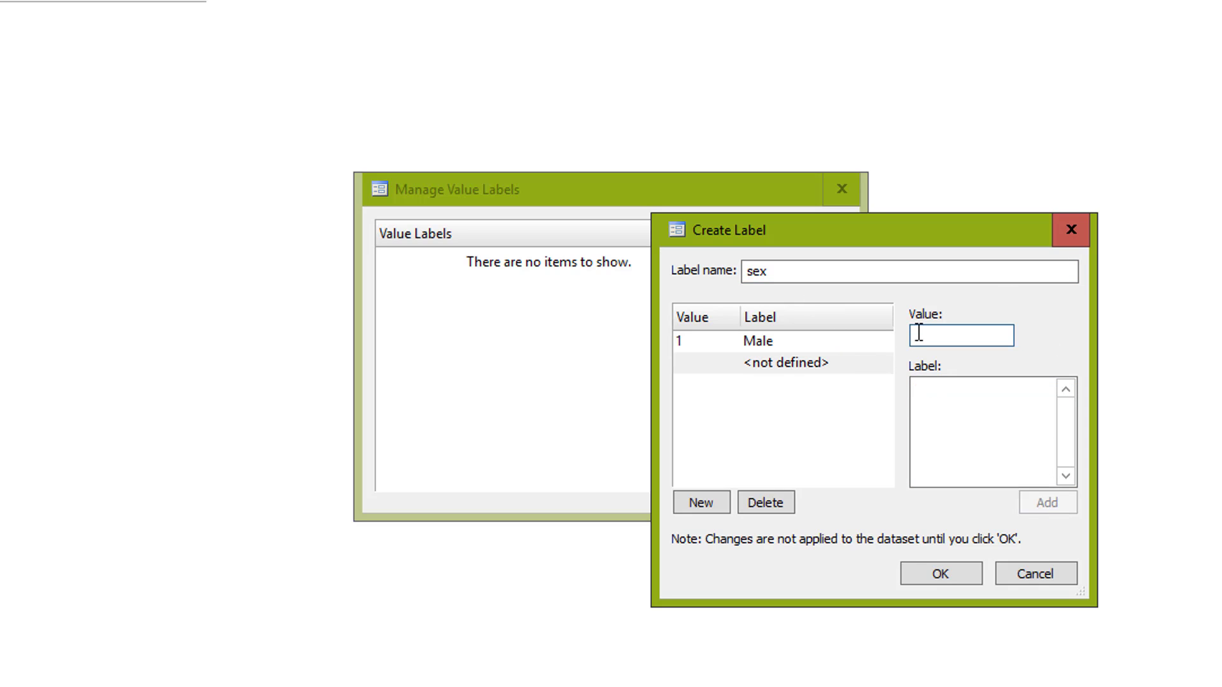
pyautogui.write('2')
pyautogui.click(960, 401)
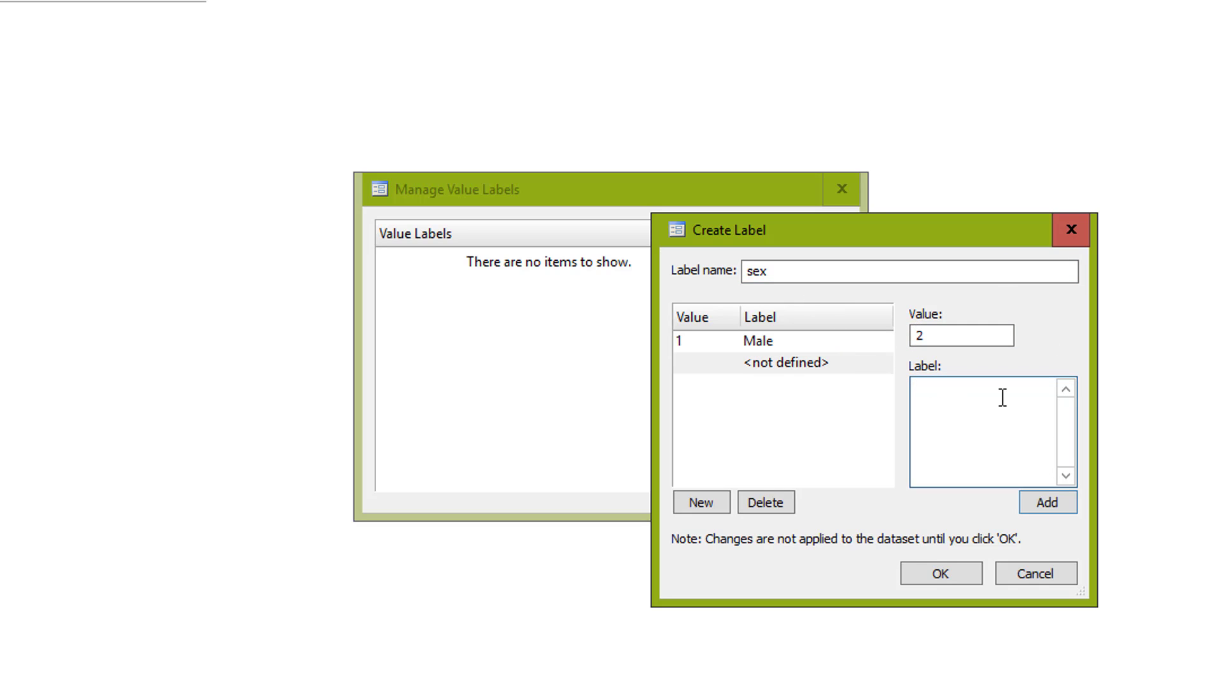
pyautogui.write('Female')
pyautogui.click(1047, 506)
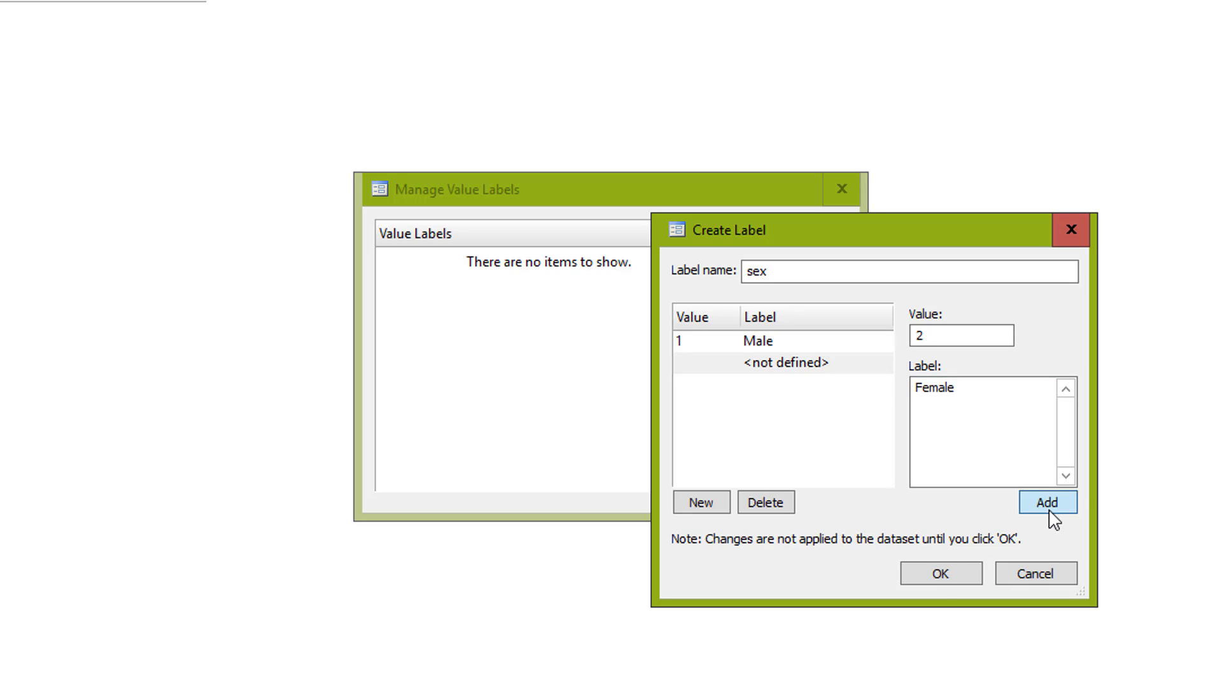
pyautogui.click(939, 577)
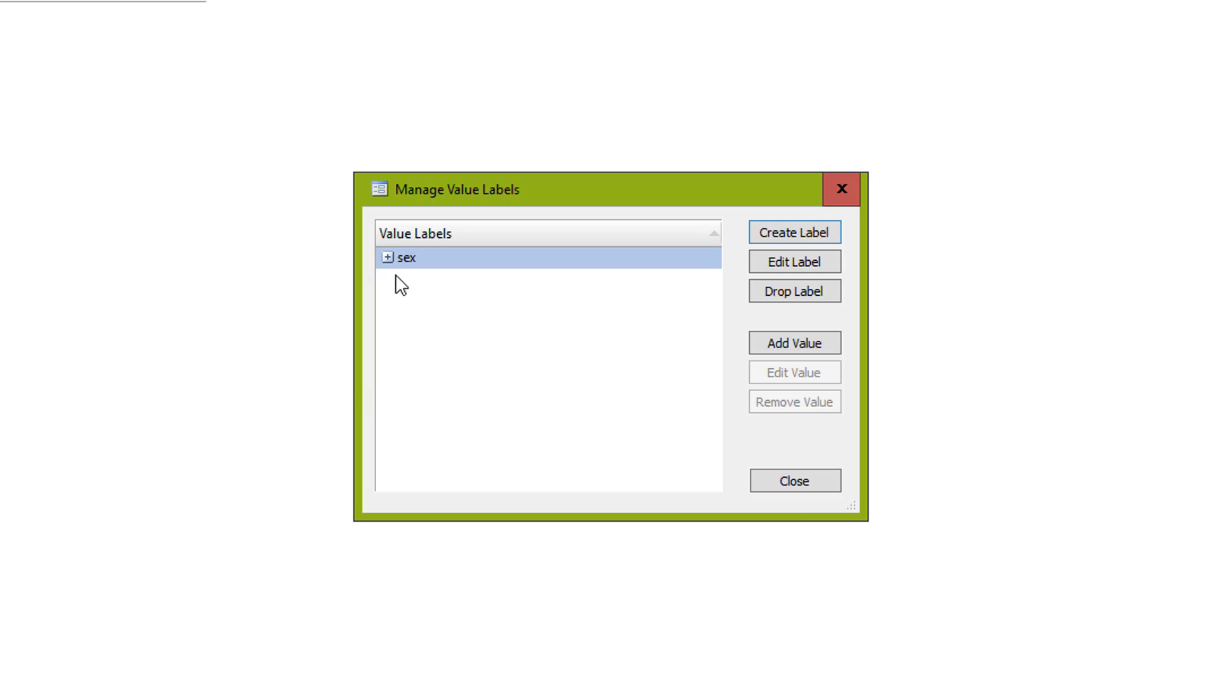
# - Choose the sex value label for the sex variable and apply it
pyautogui.click(388, 257)
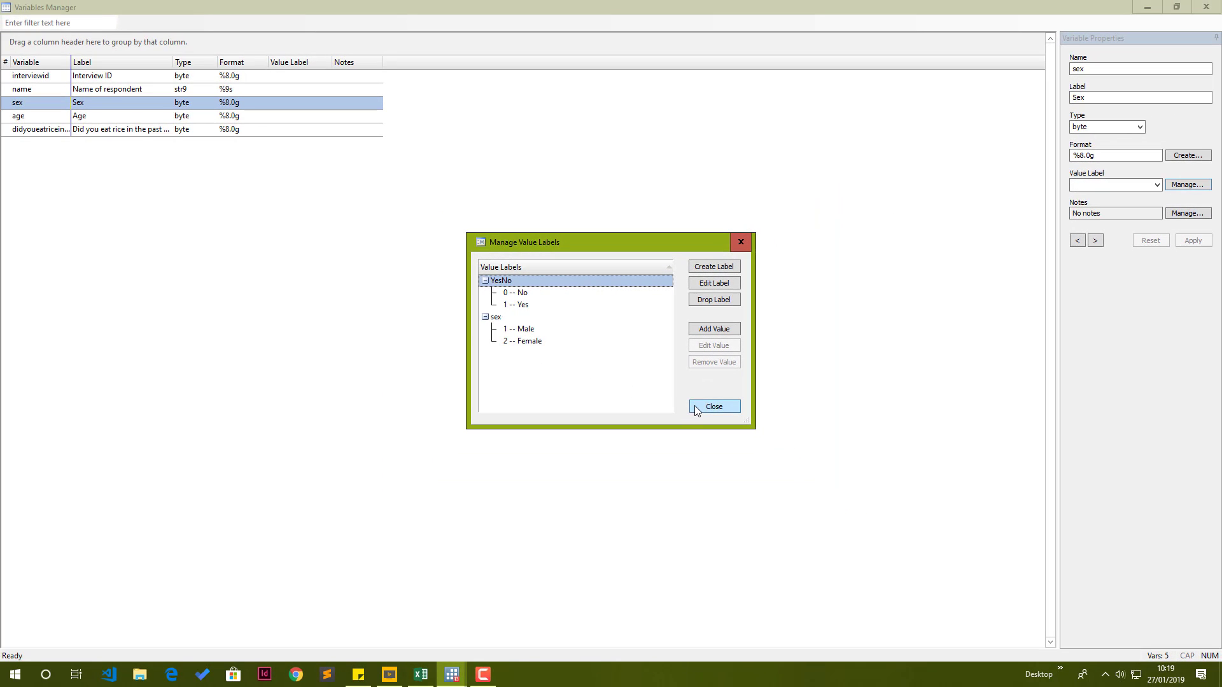
pyautogui.click(694, 408)
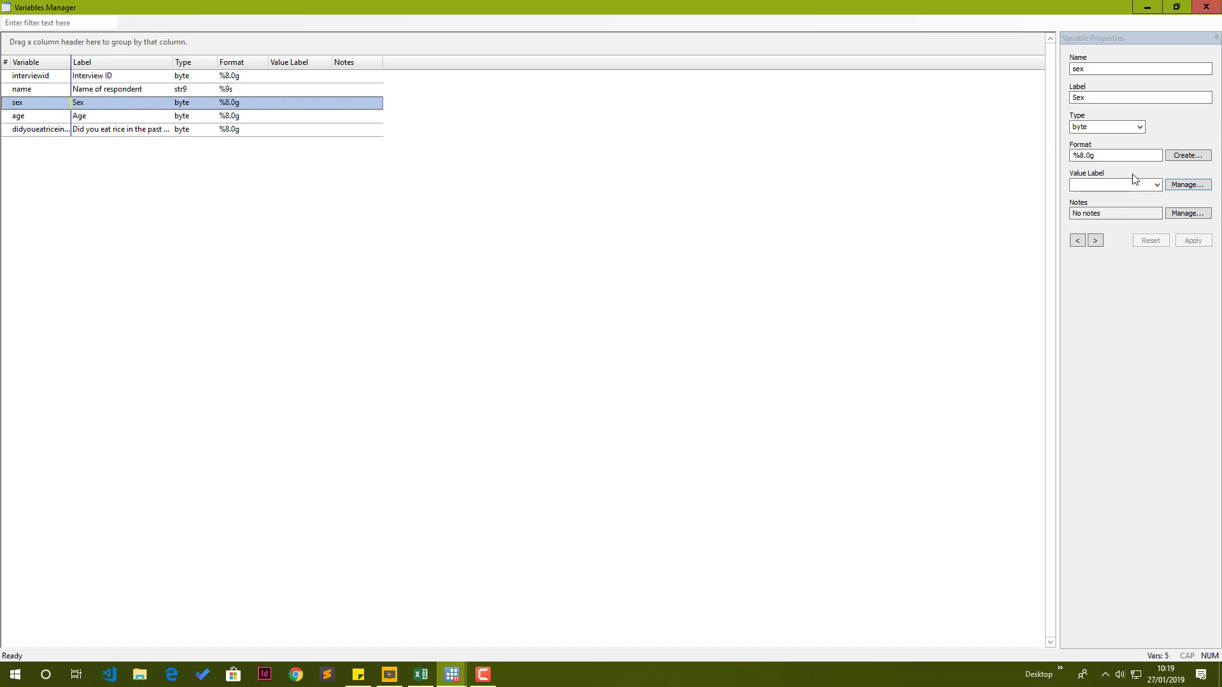
pyautogui.click(1158, 184)
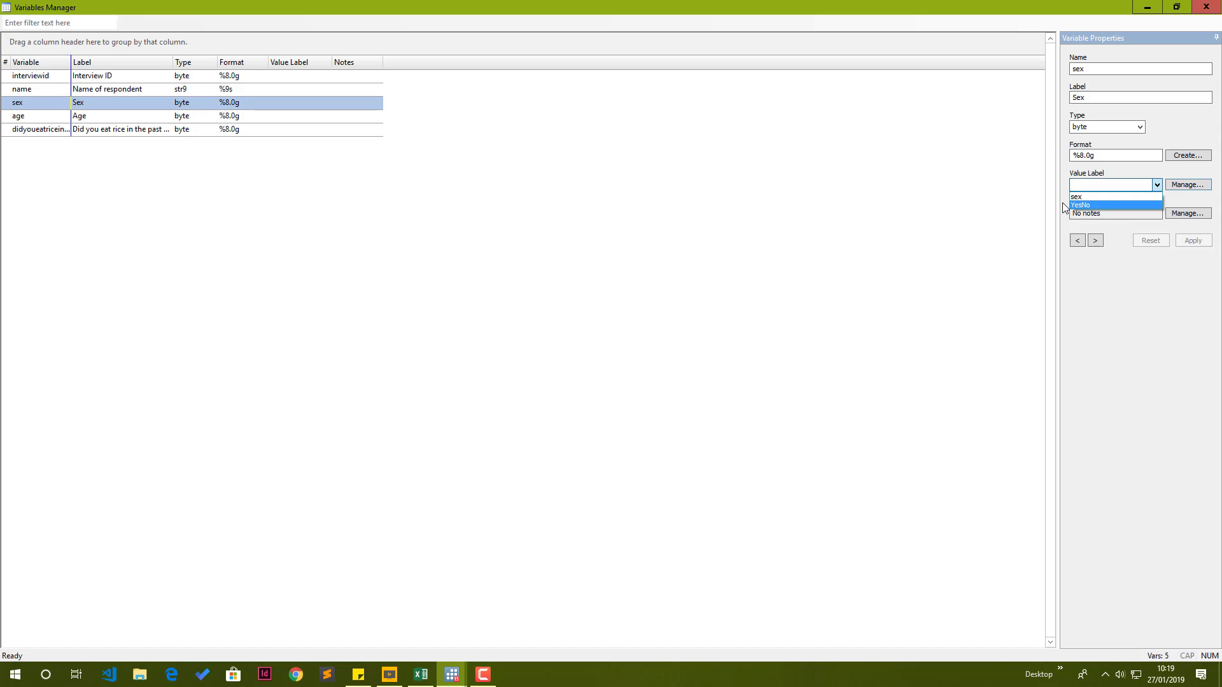
pyautogui.click(1096, 197)
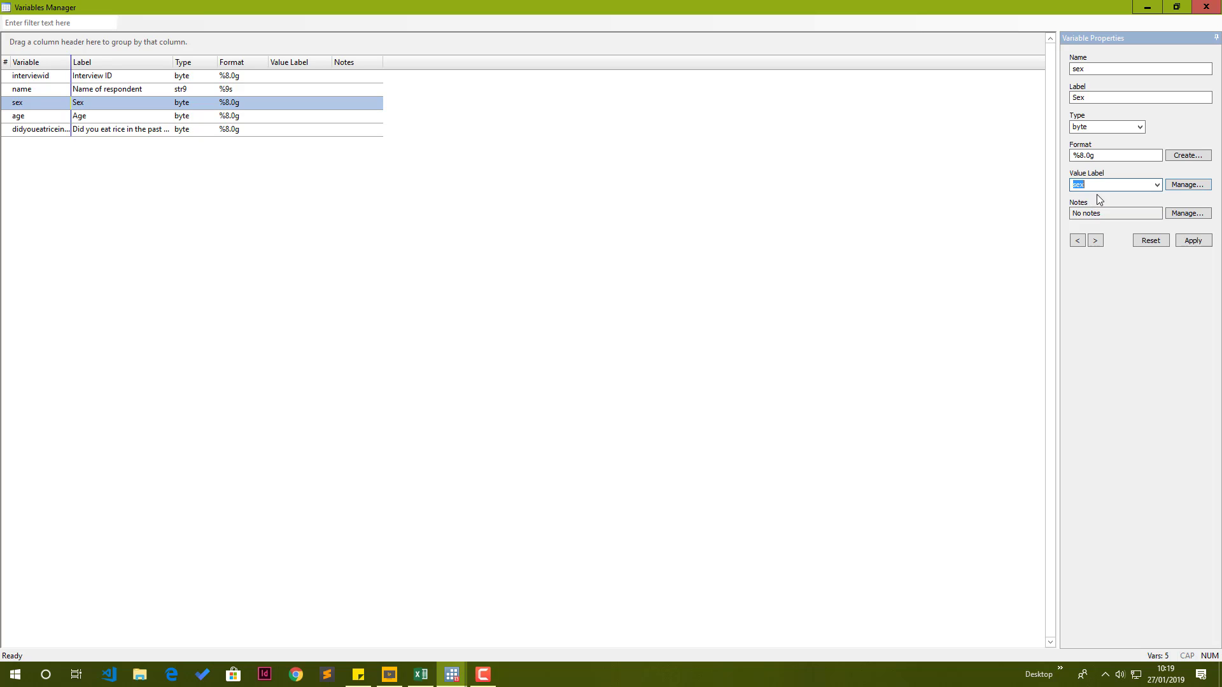
pyautogui.click(1194, 242)
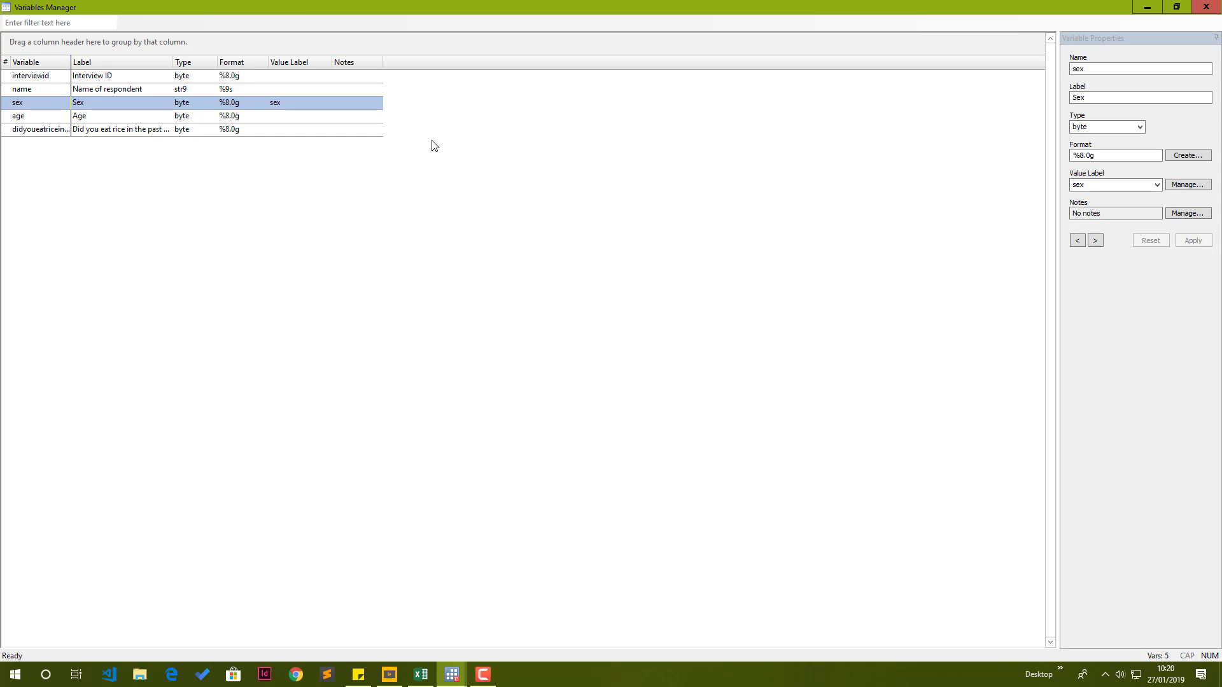
# - Step past age to the didyoueatriceinthepast7days variable's properties in the Variables Manager
pyautogui.click(1102, 240)
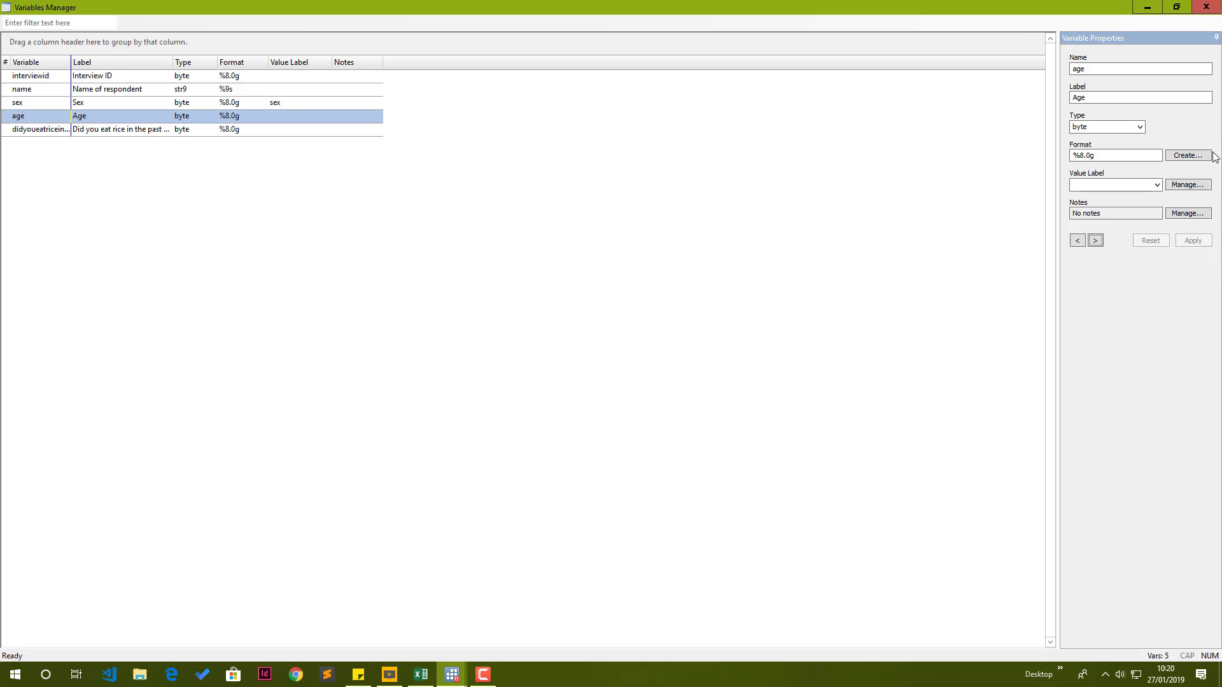
pyautogui.click(1095, 241)
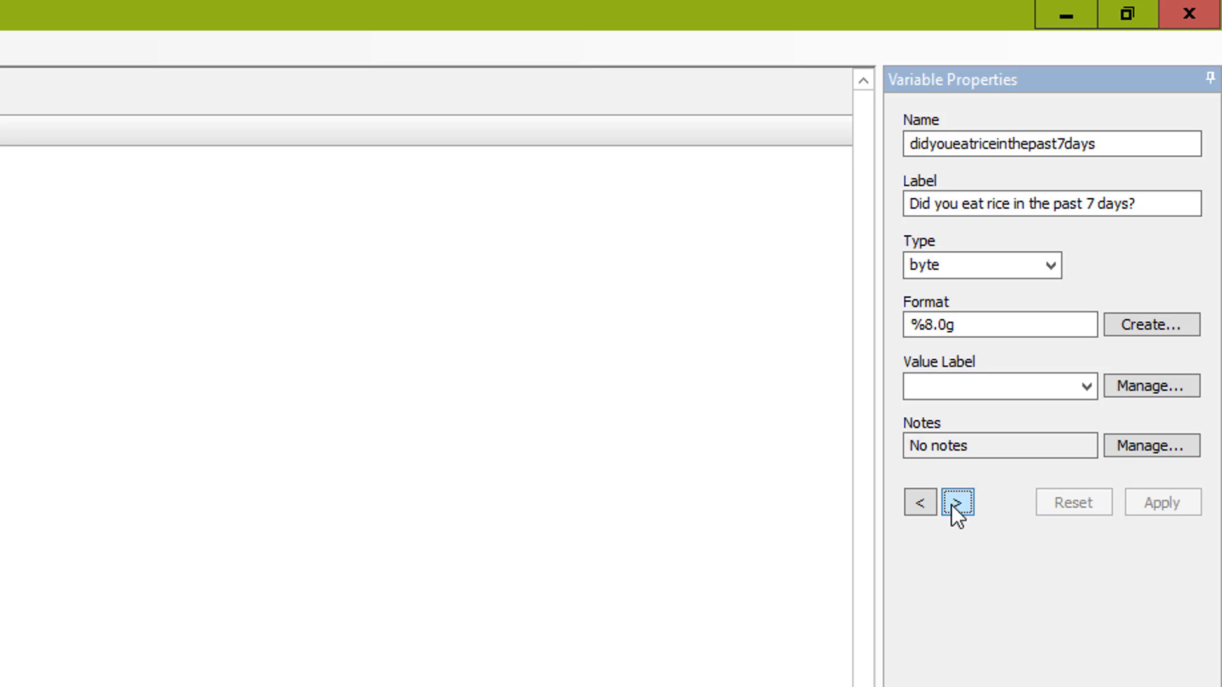
# - Rename the didyoueatriceinthepast7days variable to rice
pyautogui.doubleClick(1139, 141)
pyautogui.write('rice')
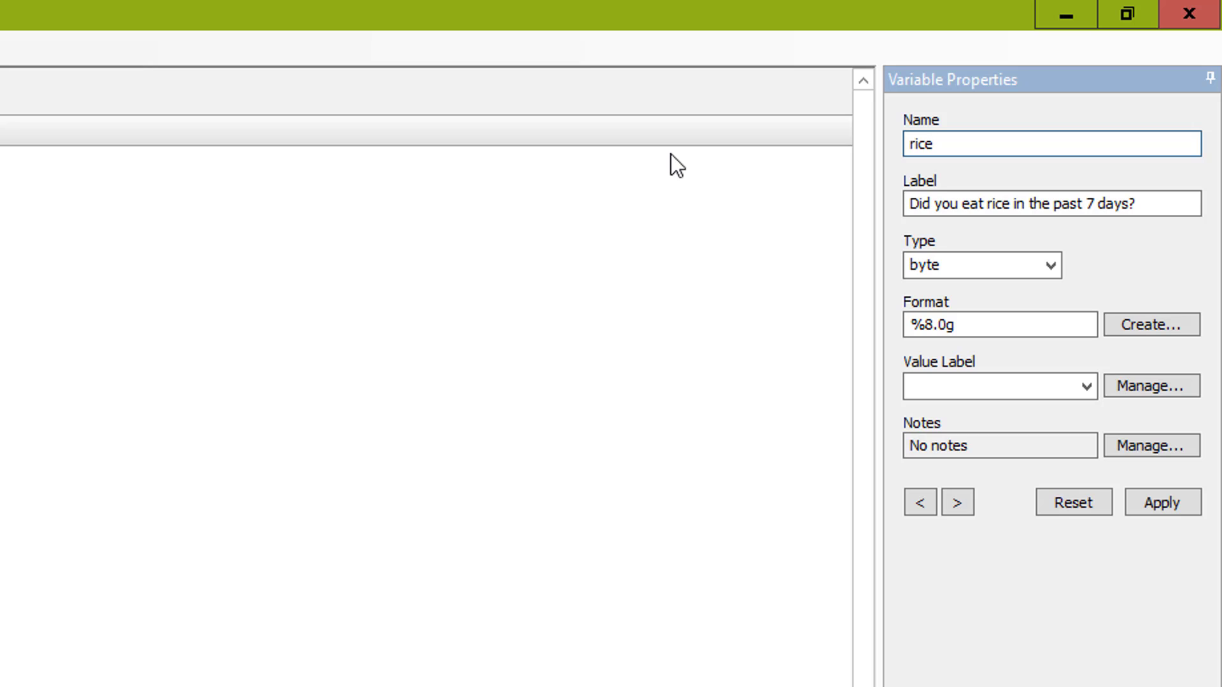
pyautogui.doubleClick(1145, 199)
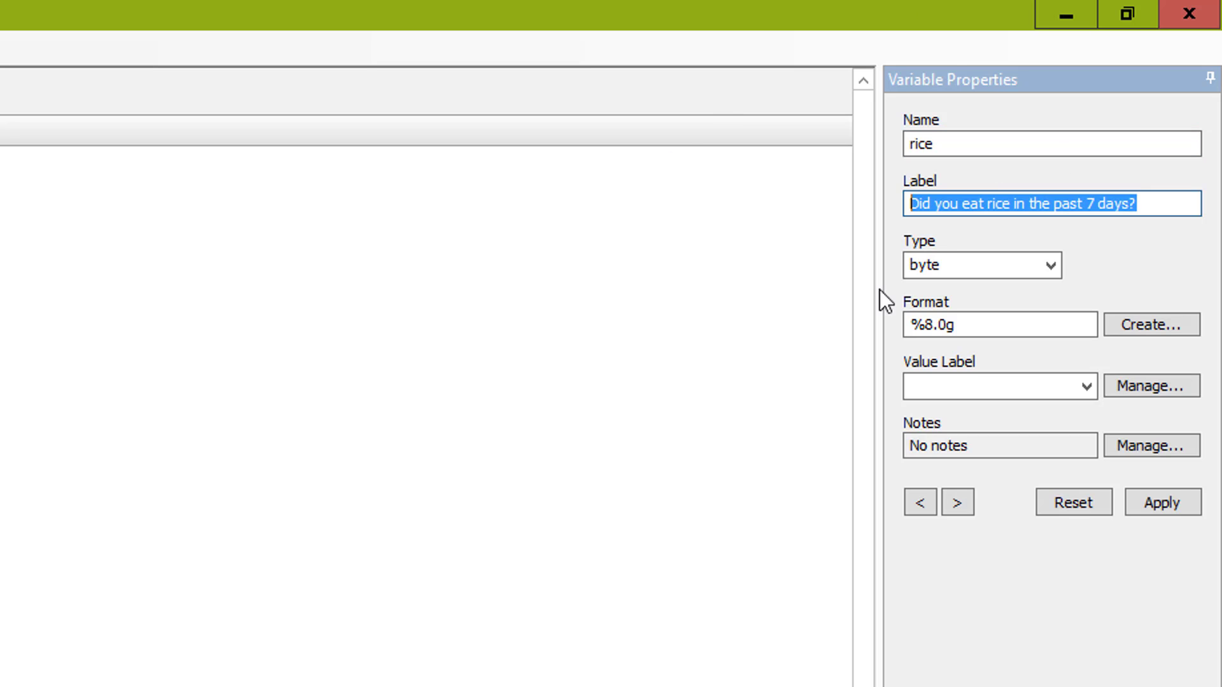
pyautogui.click(1087, 214)
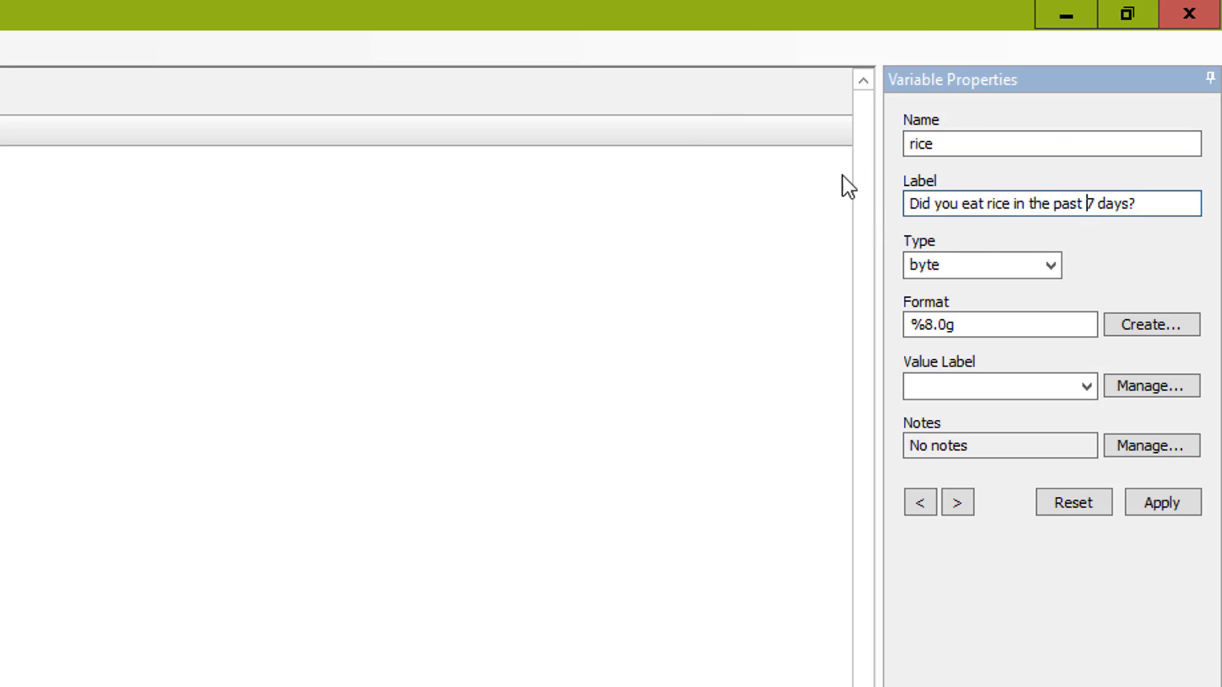
pyautogui.click(956, 145)
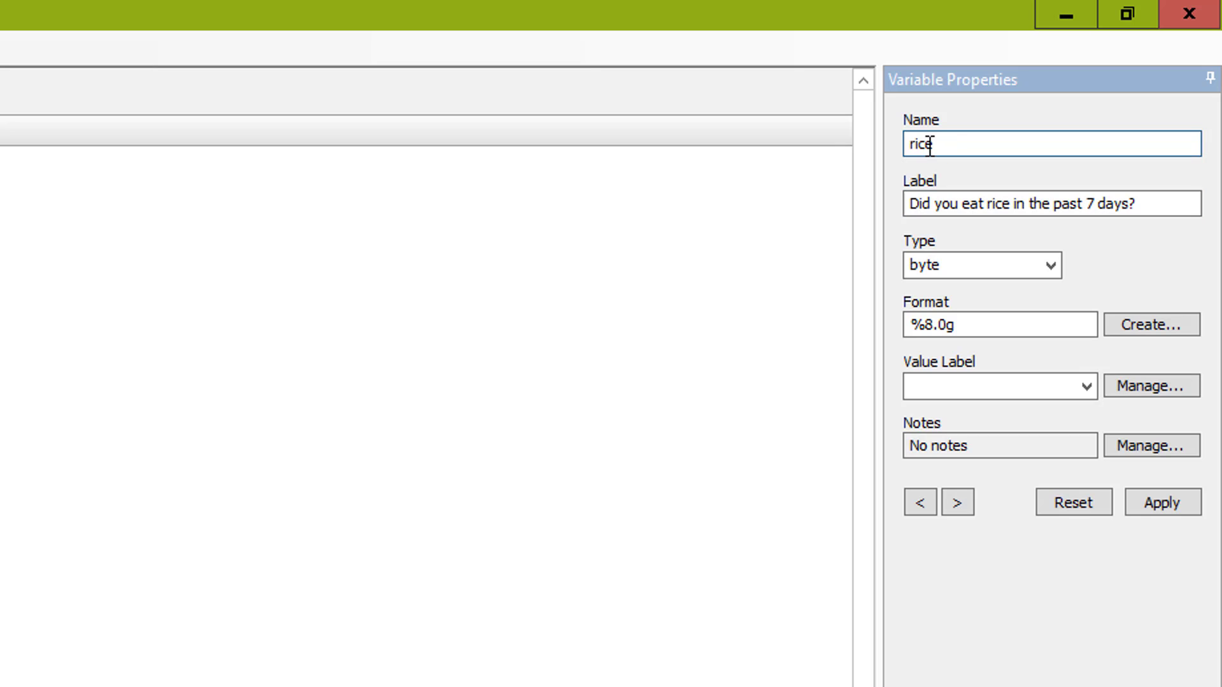
pyautogui.doubleClick(929, 146)
# - Give rice the YesNo value label, apply the changes and close the Variables Manager
pyautogui.click(1086, 387)
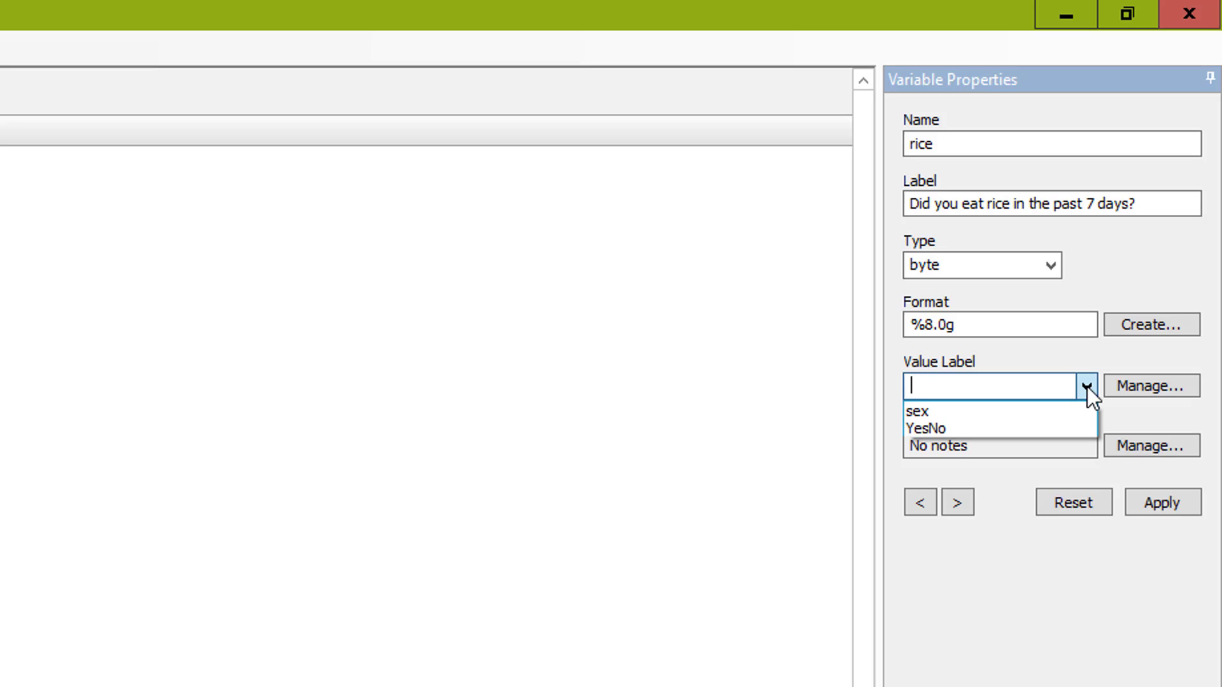
pyautogui.click(1018, 428)
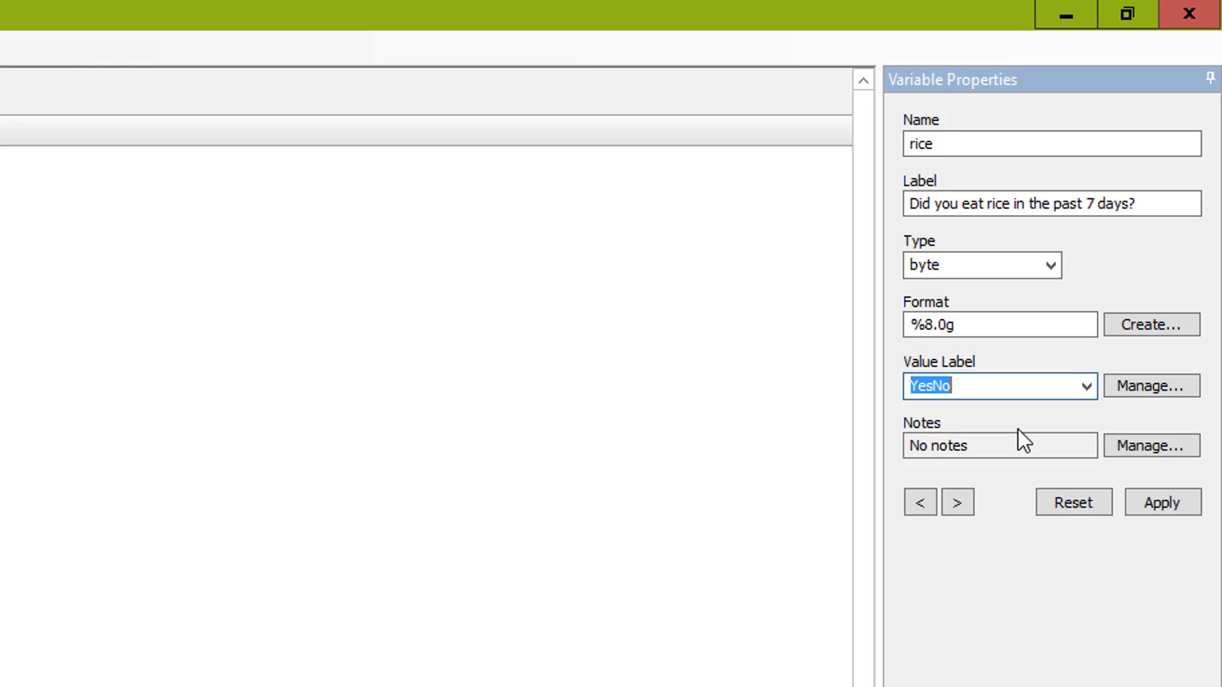
pyautogui.click(1143, 502)
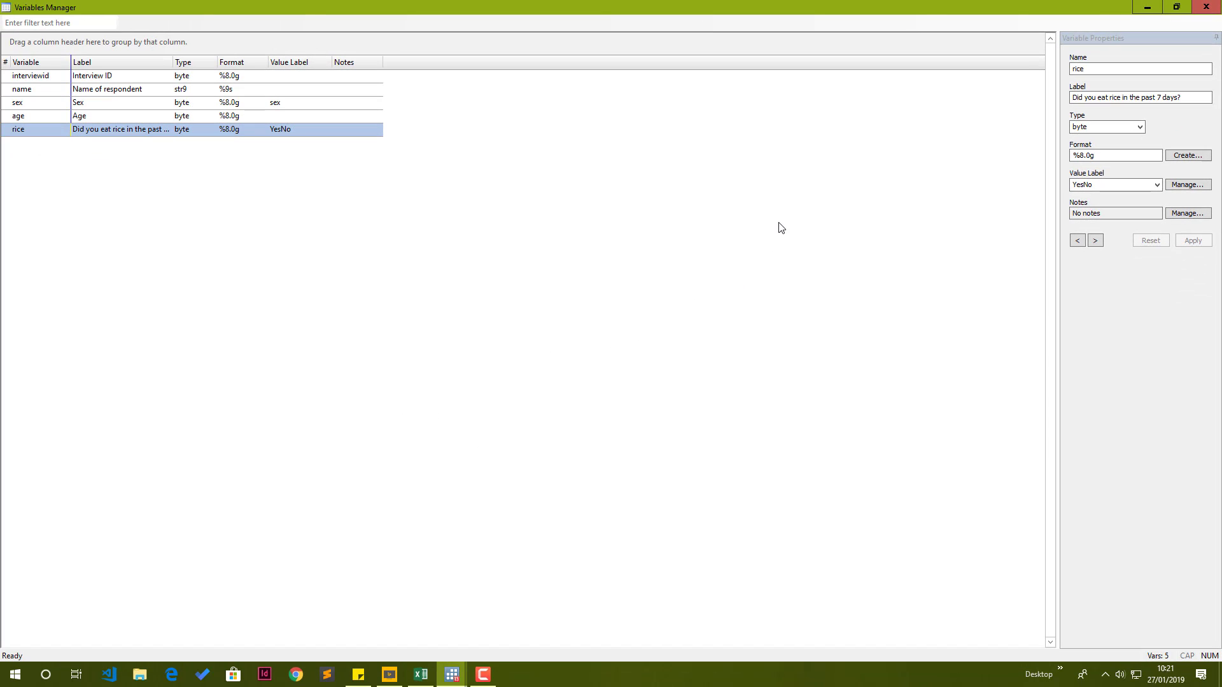
pyautogui.click(1206, 7)
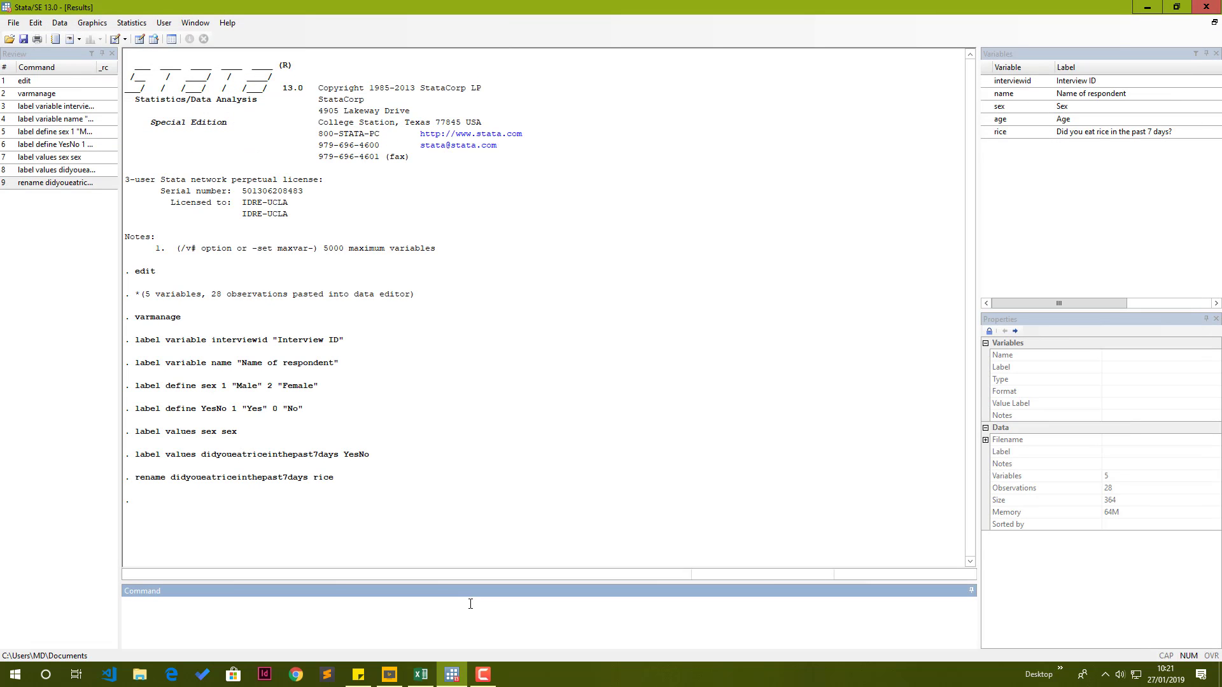
pyautogui.moveTo(335, 481); pyautogui.dragTo(128, 318)
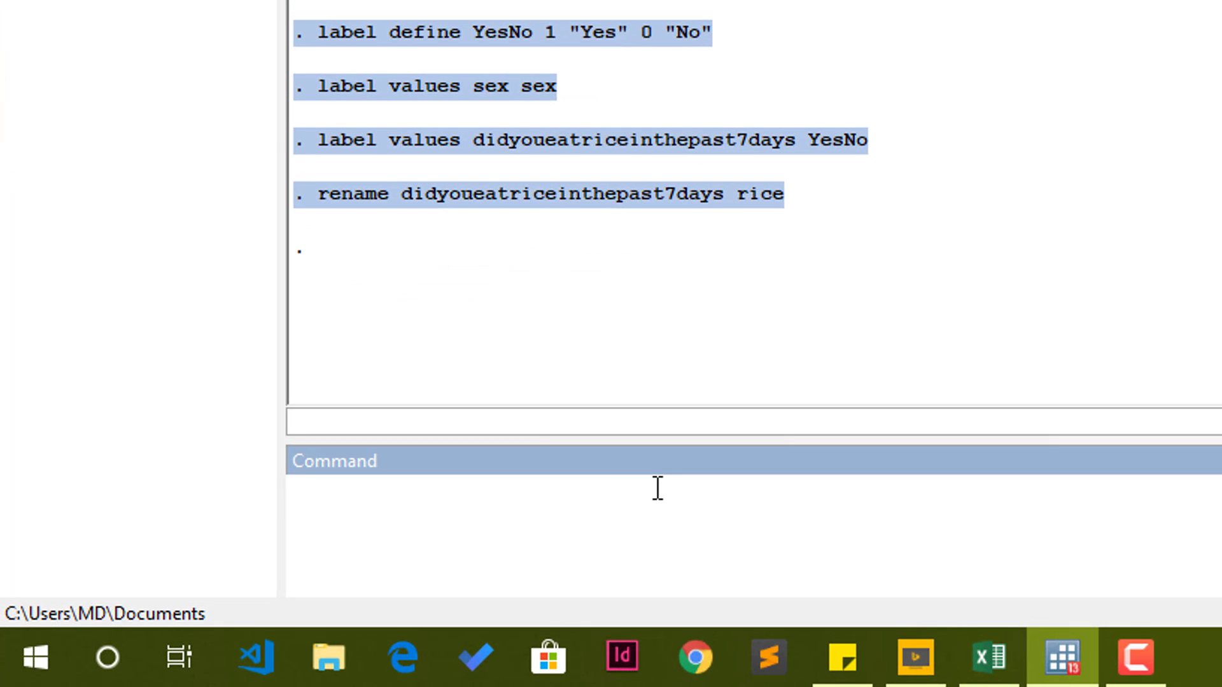
# - Run tabulate sex to list the frequencies of 16 Male and 12 Female
pyautogui.write('tabulate')
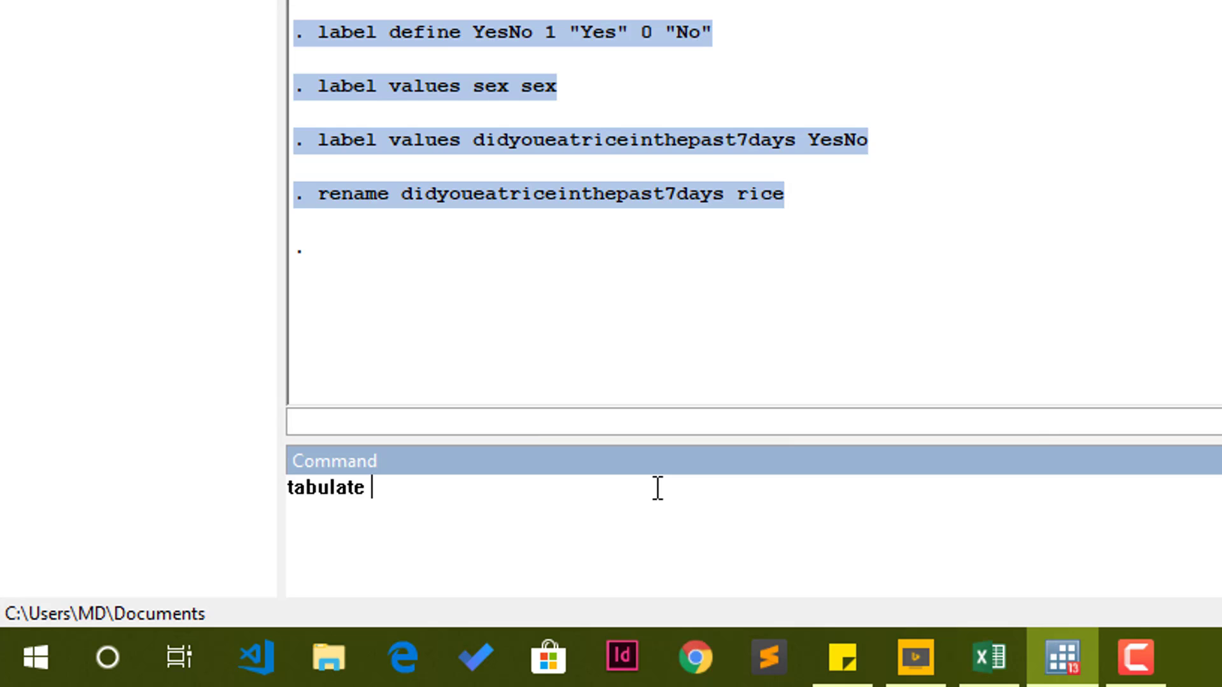
pyautogui.write('sex')
pyautogui.press('Return')
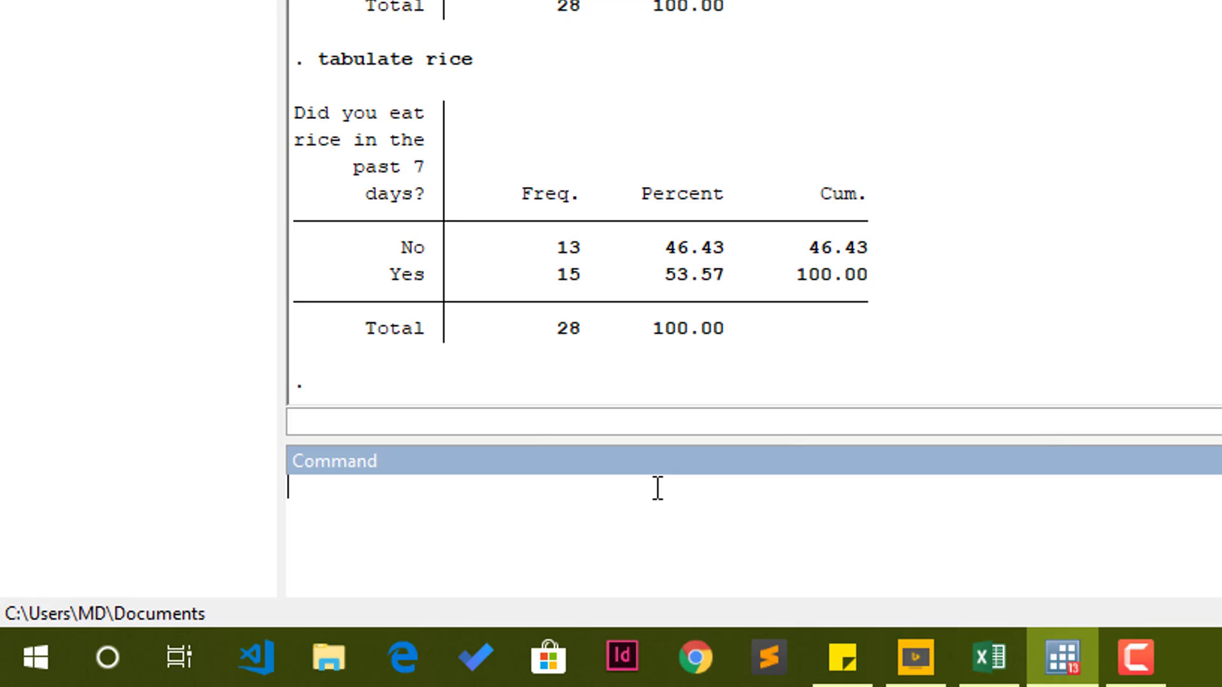
# - Run tabulate age to list ages 15 to 65 across 28 respondents
pyautogui.write('tabulate age')
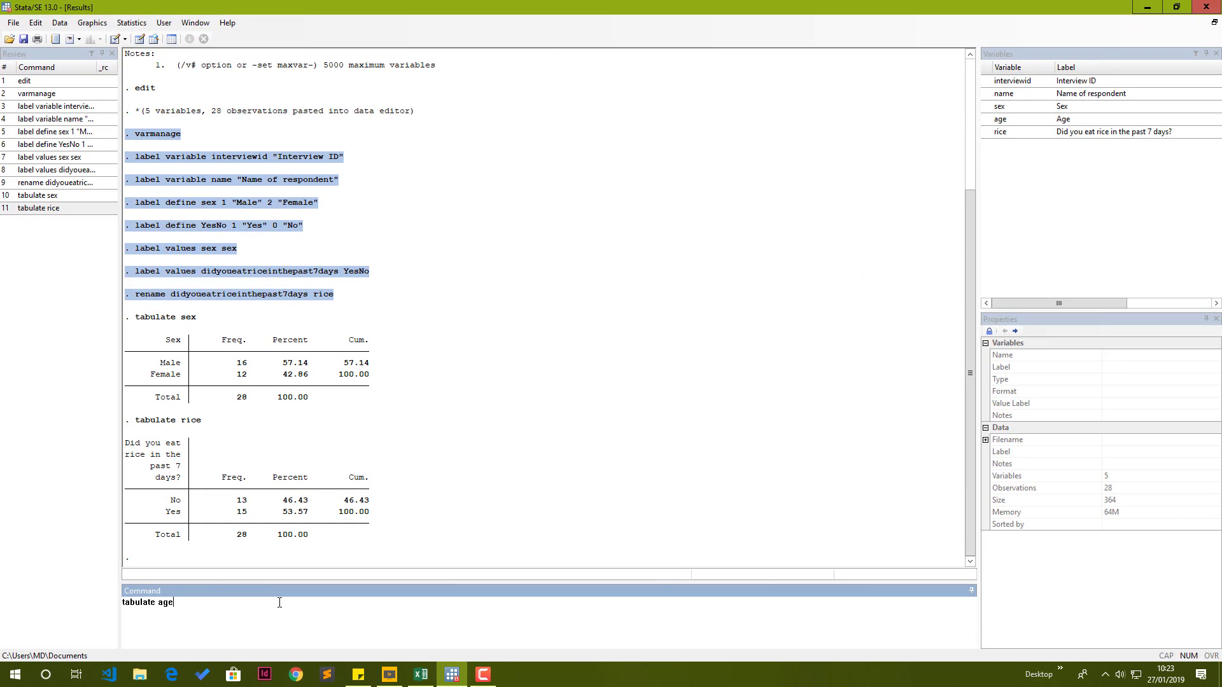
pyautogui.press('Return')
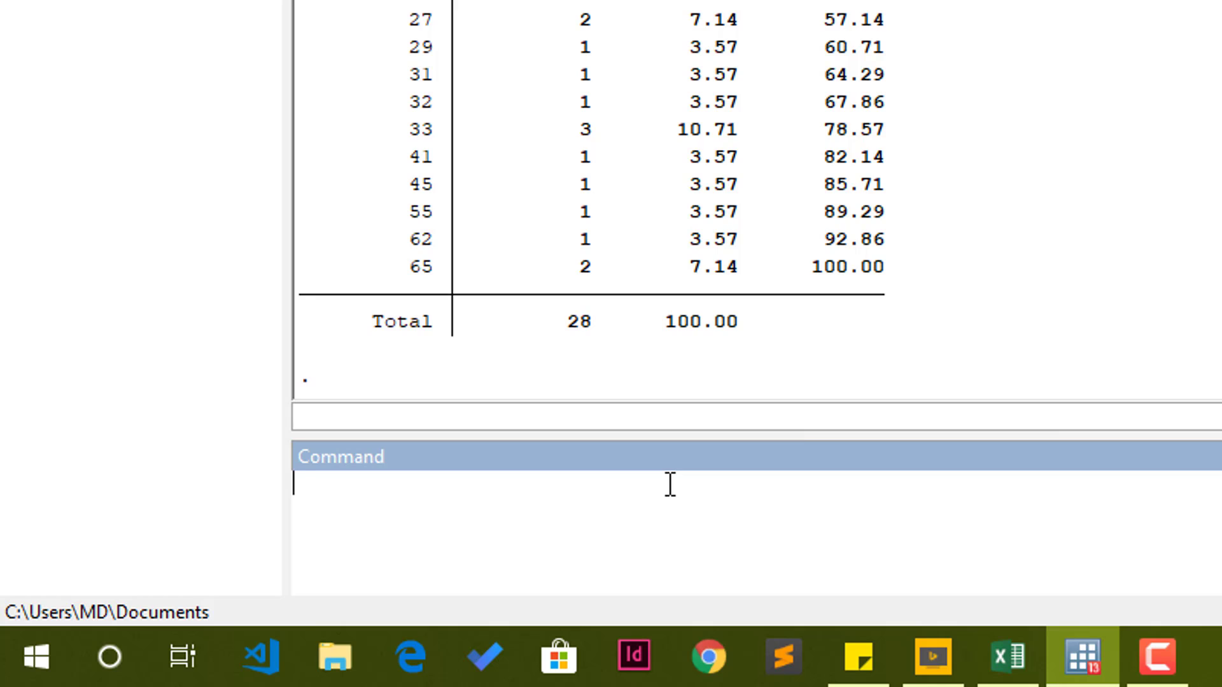
# - Run summarize age (28 obs, mean 31, SD 14.74474, range 15–65), then begin adding an option
pyautogui.write('summariz')
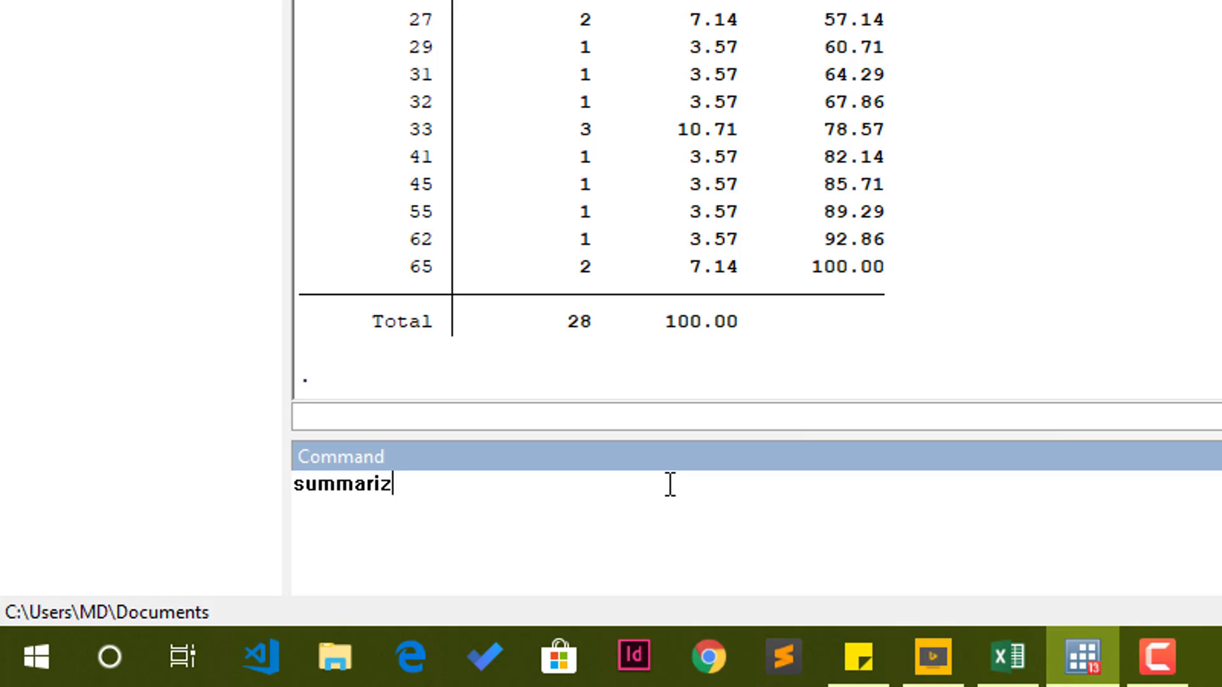
pyautogui.write('e age')
pyautogui.press('Return')
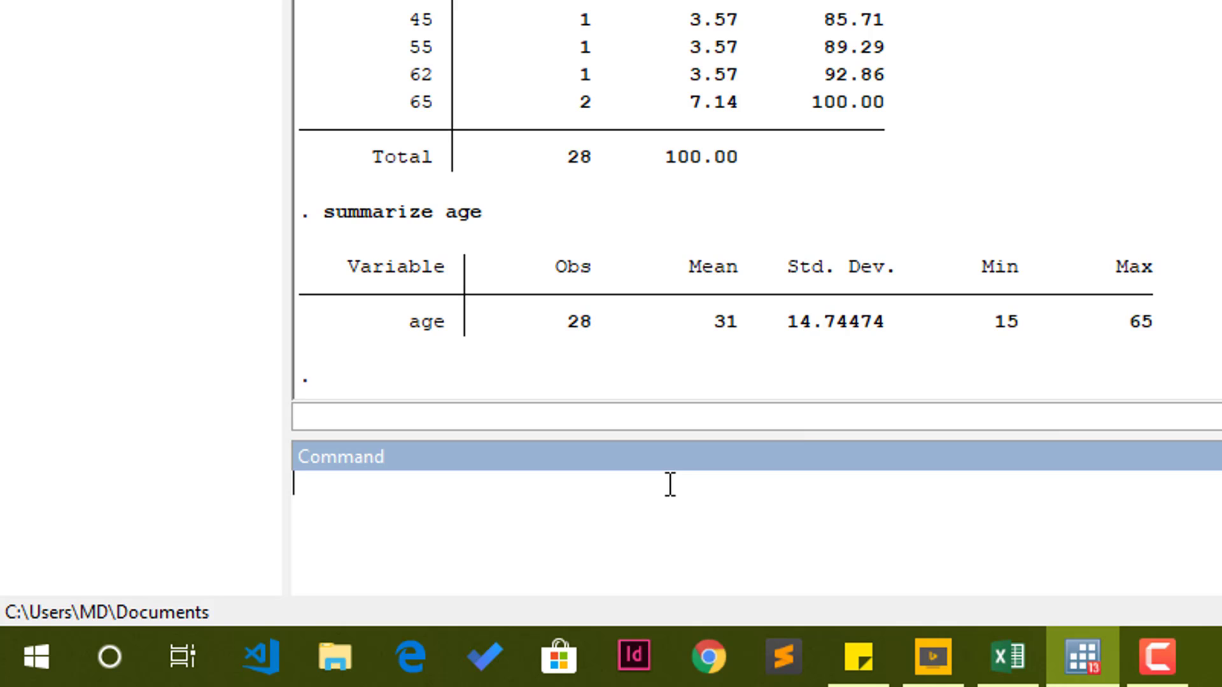
pyautogui.write('summarize age')
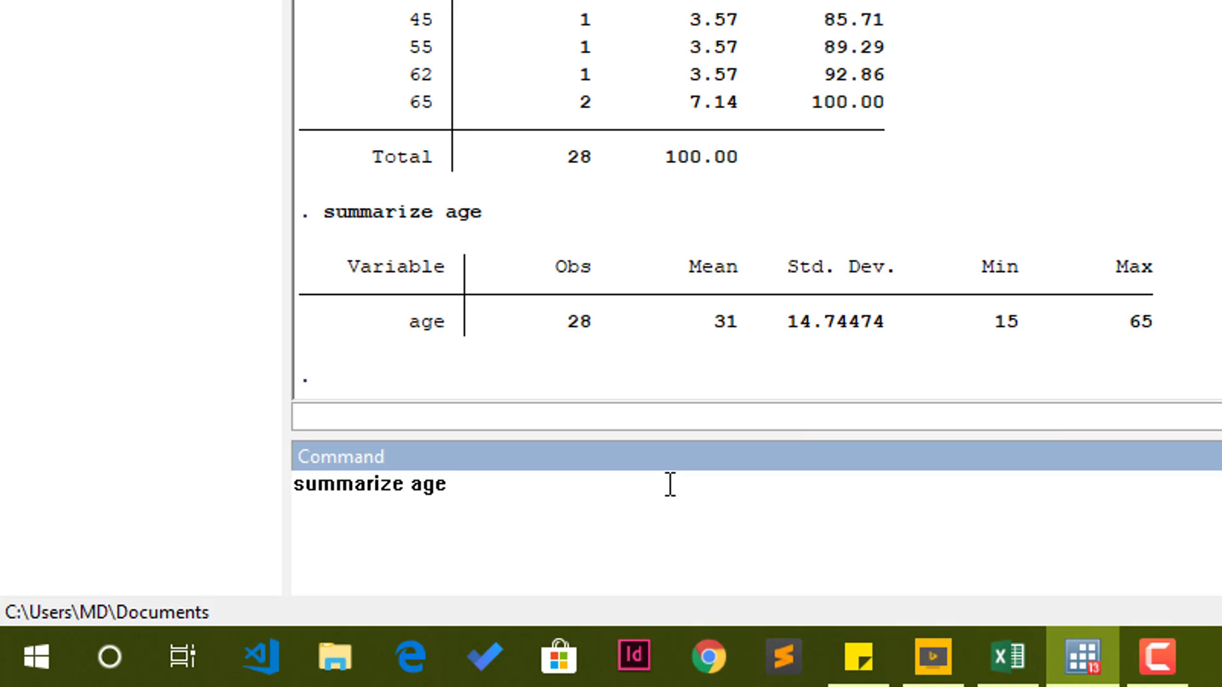
pyautogui.write(',')
# - Run summarize age, detail and highlight the 25%, 50% (median 26.5) and 75% percentile rows
pyautogui.write('detail')
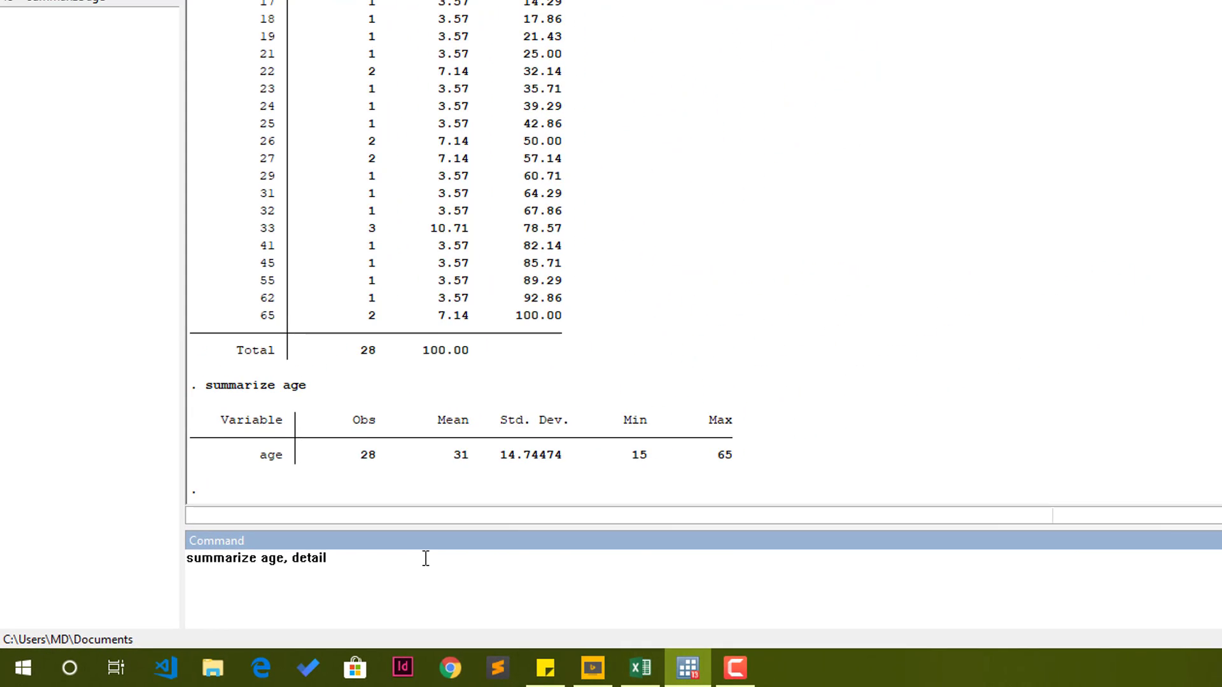
pyautogui.press('Return')
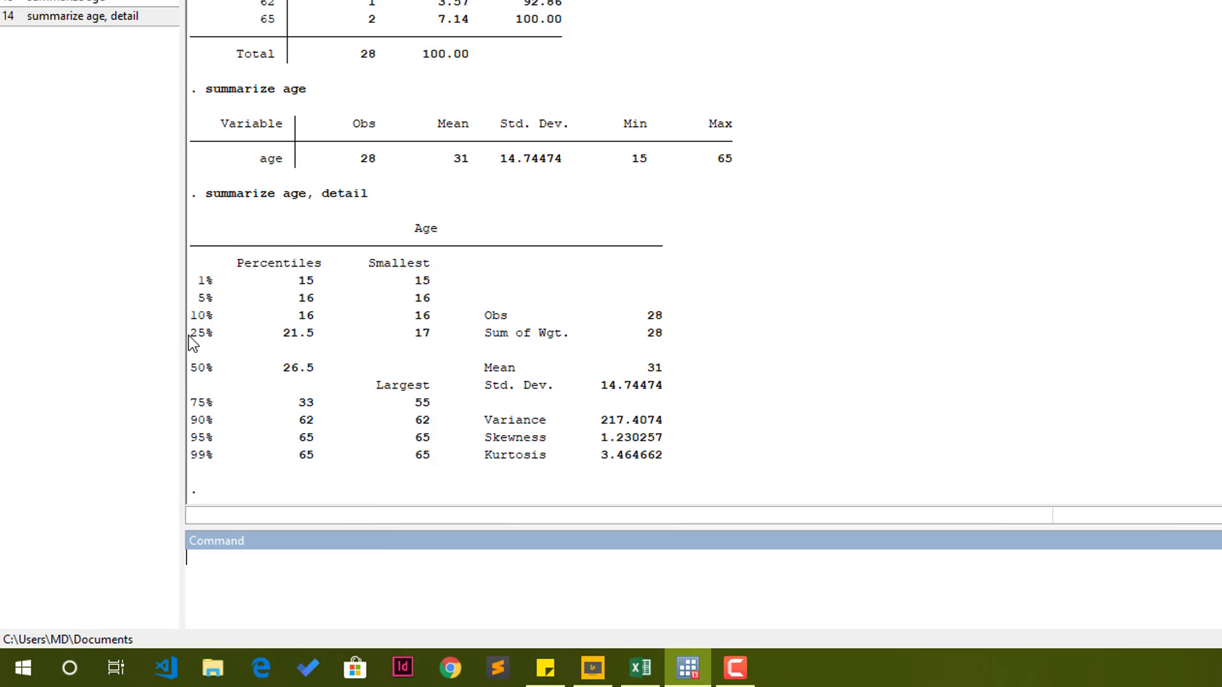
pyautogui.moveTo(192, 342); pyautogui.dragTo(438, 341)
pyautogui.moveTo(195, 370); pyautogui.dragTo(287, 383)
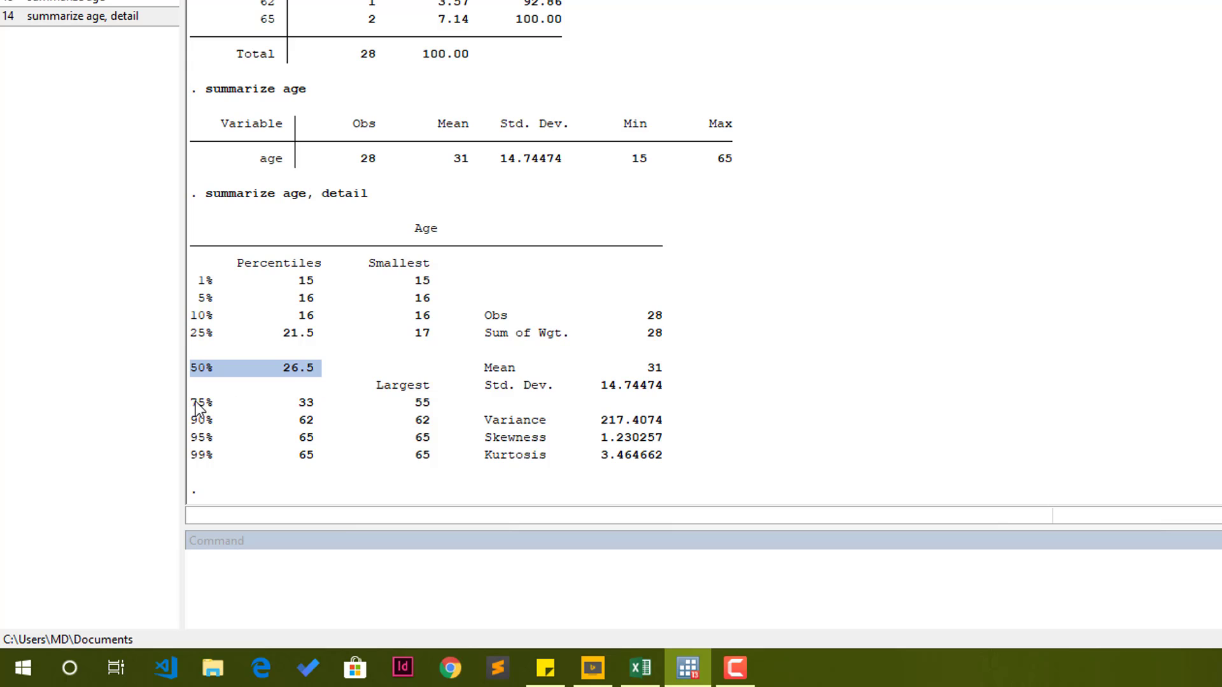
pyautogui.moveTo(192, 403); pyautogui.dragTo(313, 411)
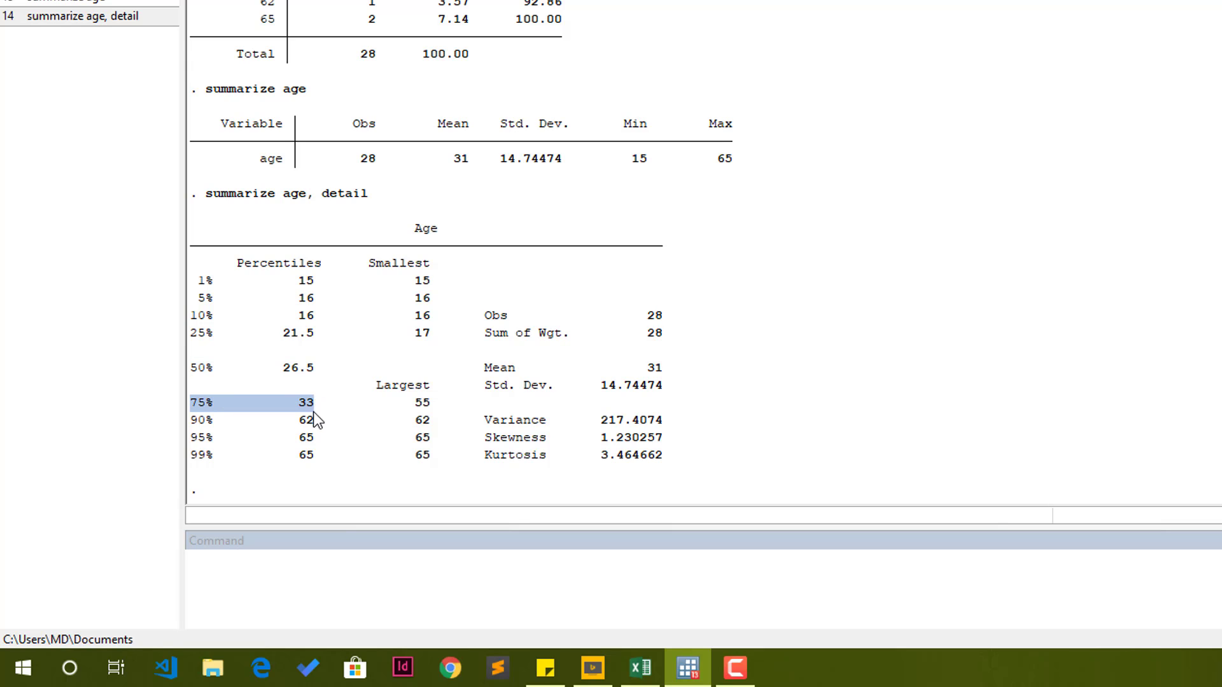
pyautogui.click(573, 318)
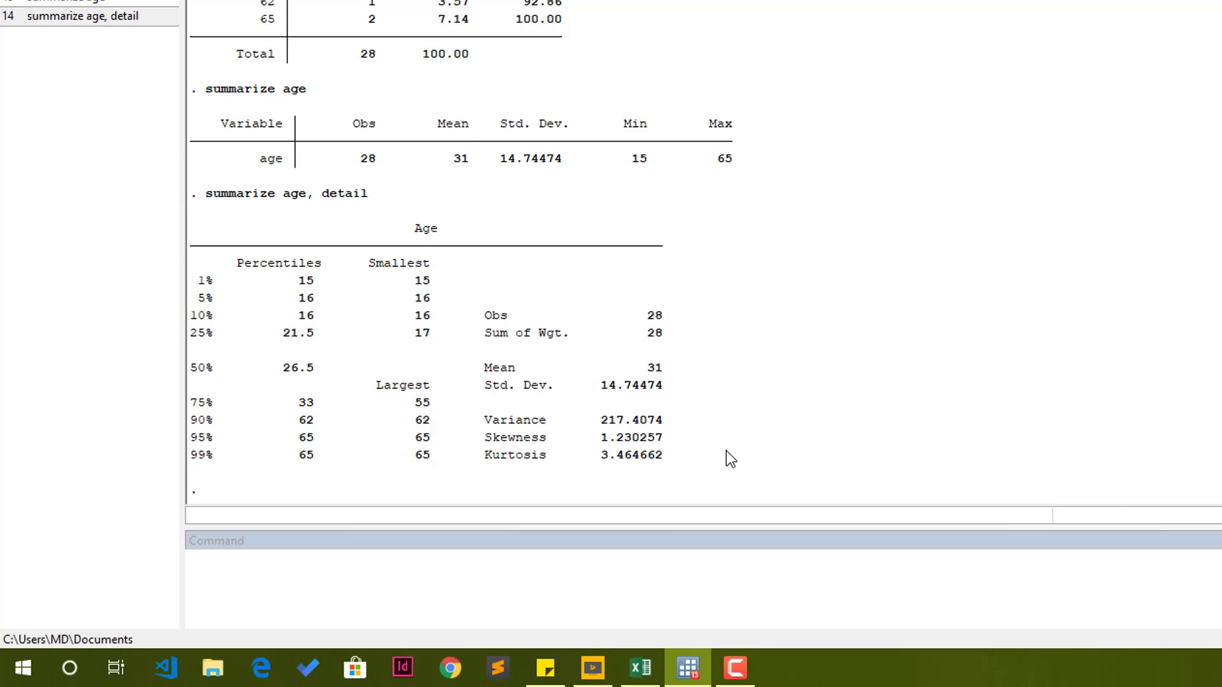
pyautogui.click(669, 606)
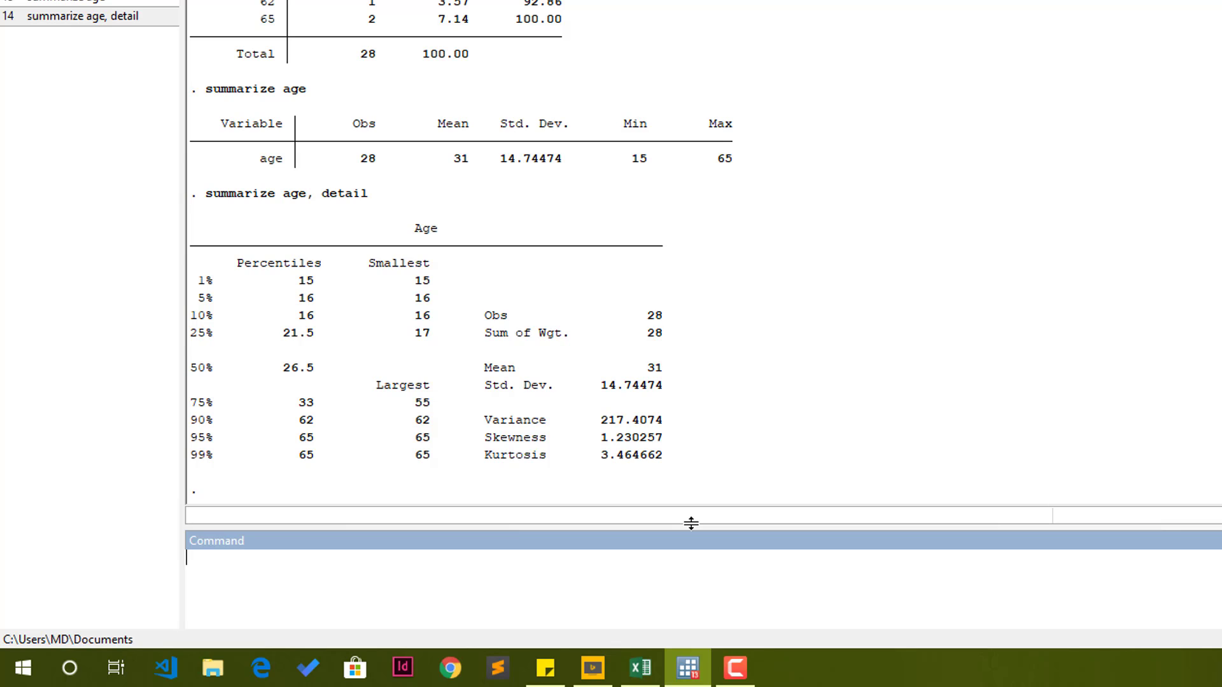
# - Run graph pie, over(sex) to draw the Male/Female pie chart
pyautogui.write('graph pie, over(')
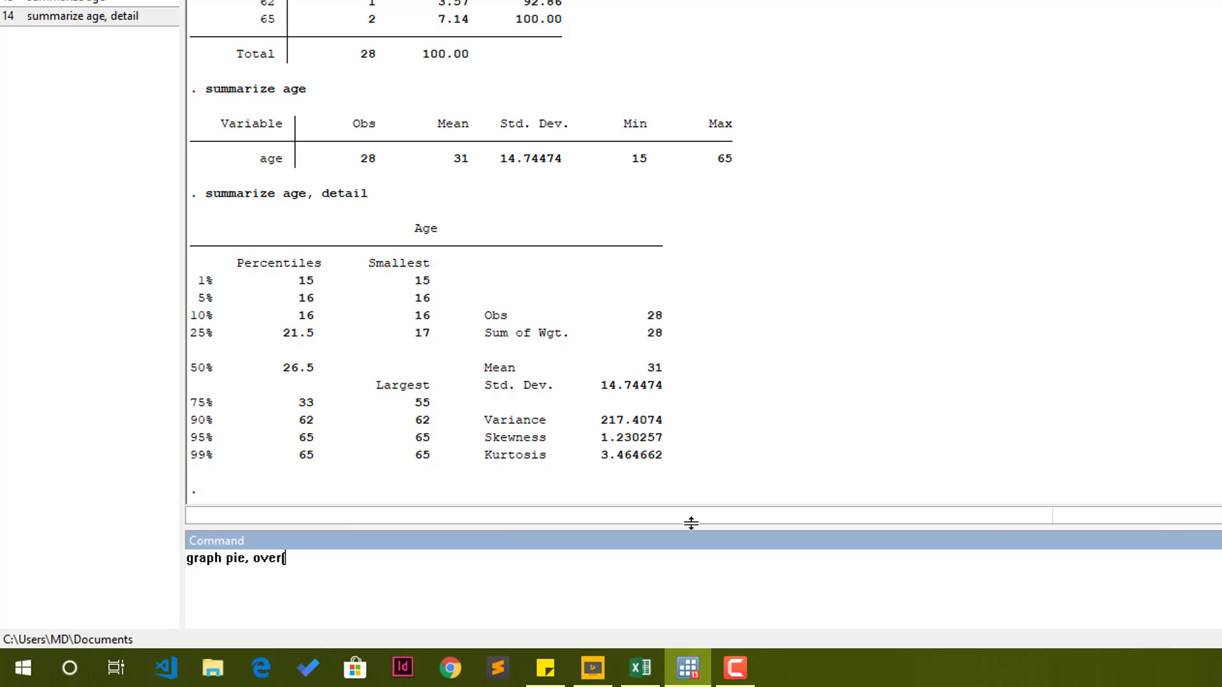
pyautogui.write('sex)')
pyautogui.moveTo(313, 559); pyautogui.dragTo(292, 558)
pyautogui.tripleClick(225, 559)
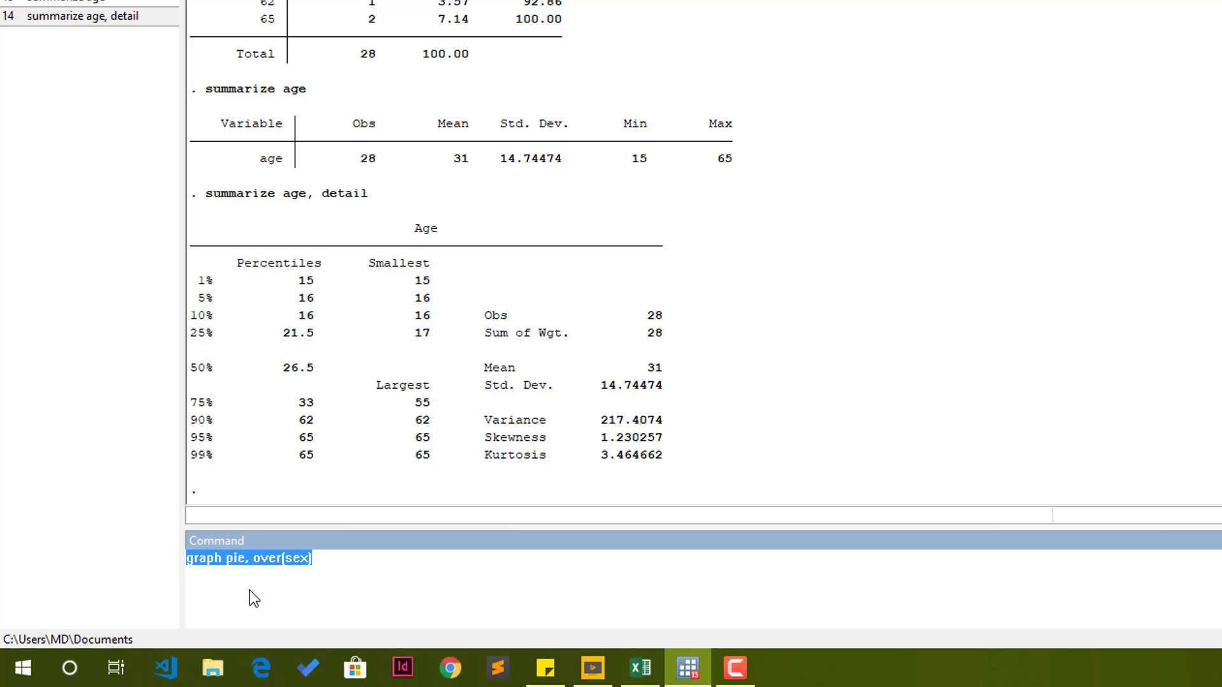
pyautogui.doubleClick(296, 559)
pyautogui.click(327, 560)
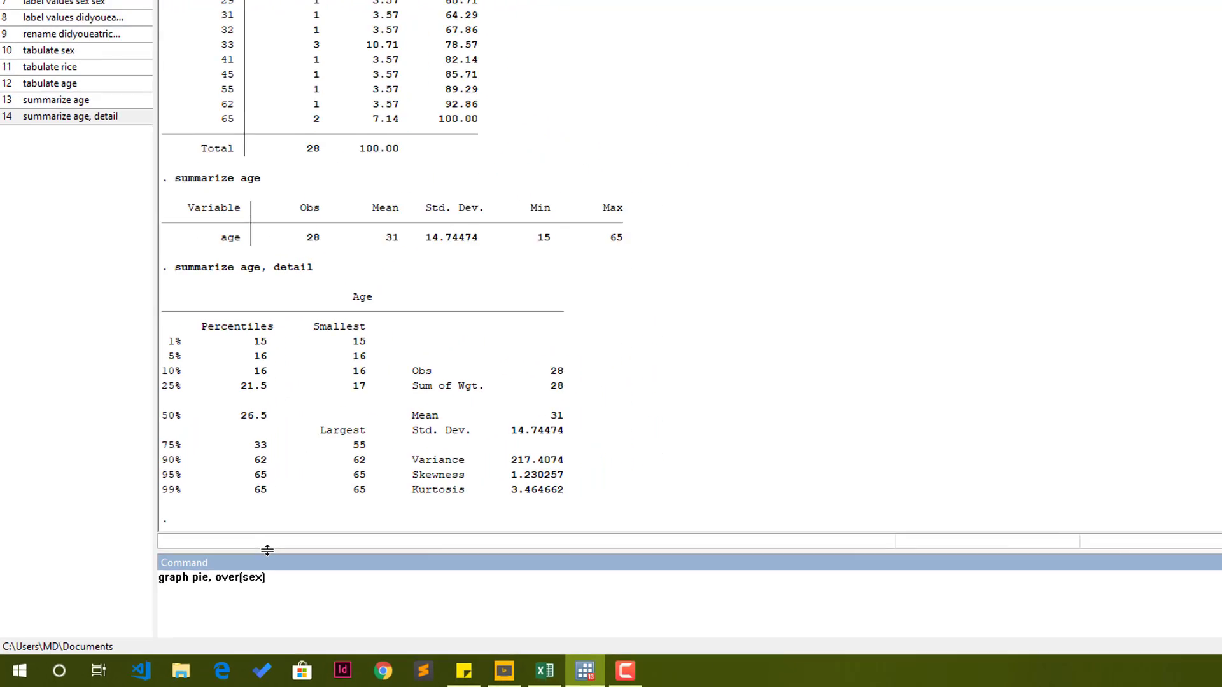
pyautogui.press('Return')
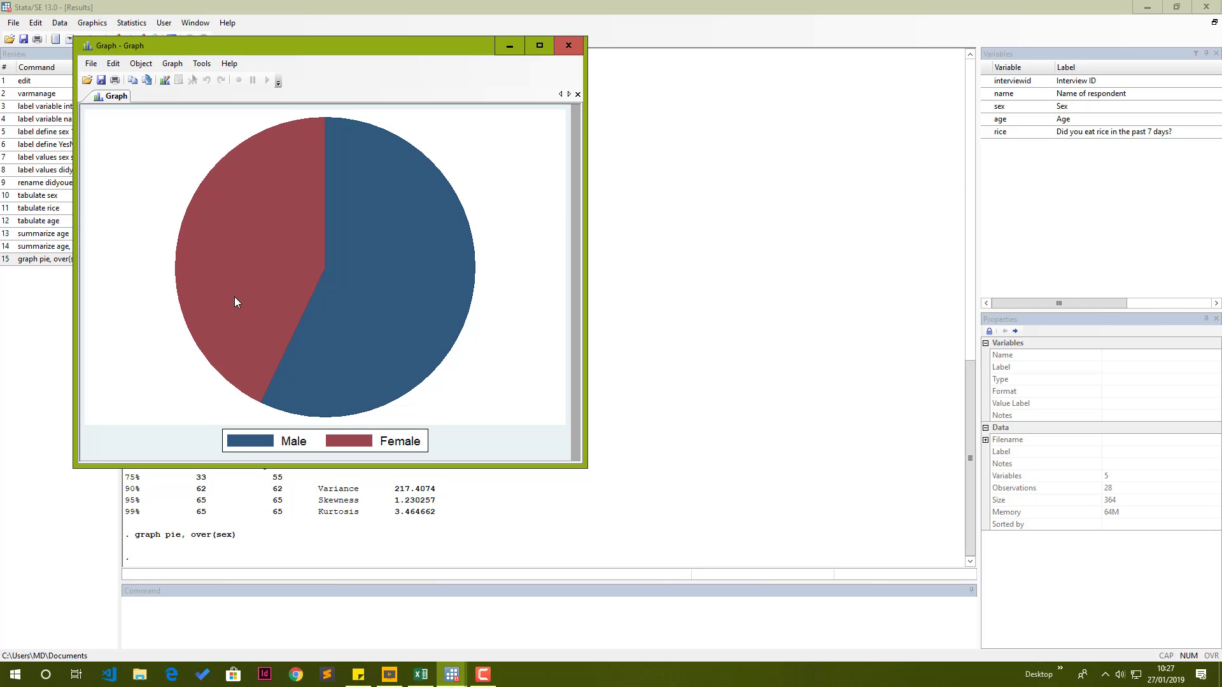
pyautogui.rightClick(316, 293)
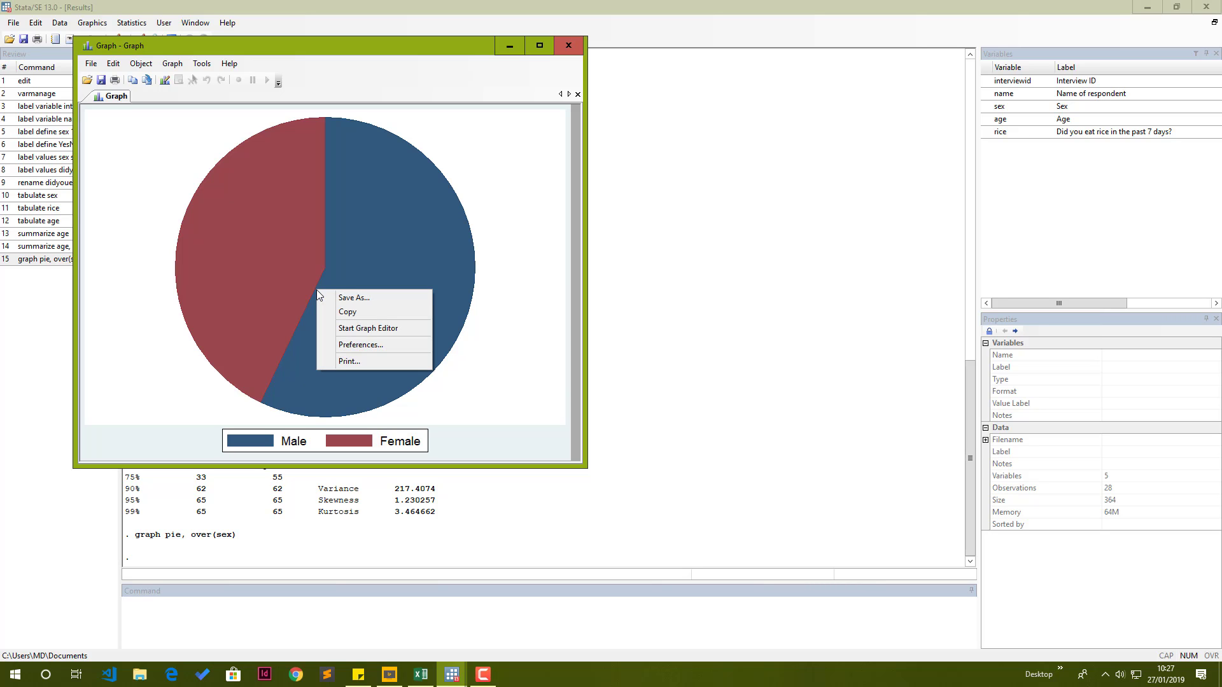
# - Copy the sex pie chart and paste it into Word with Keep Source Formatting
pyautogui.click(335, 312)
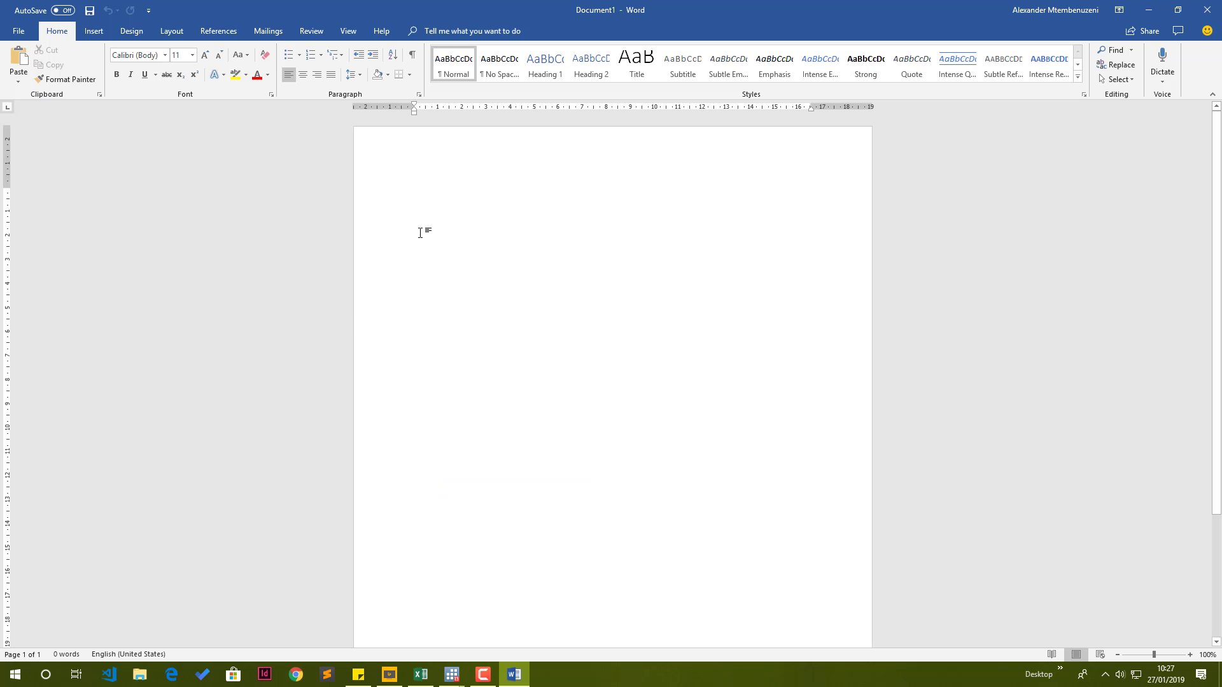
pyautogui.rightClick(424, 201)
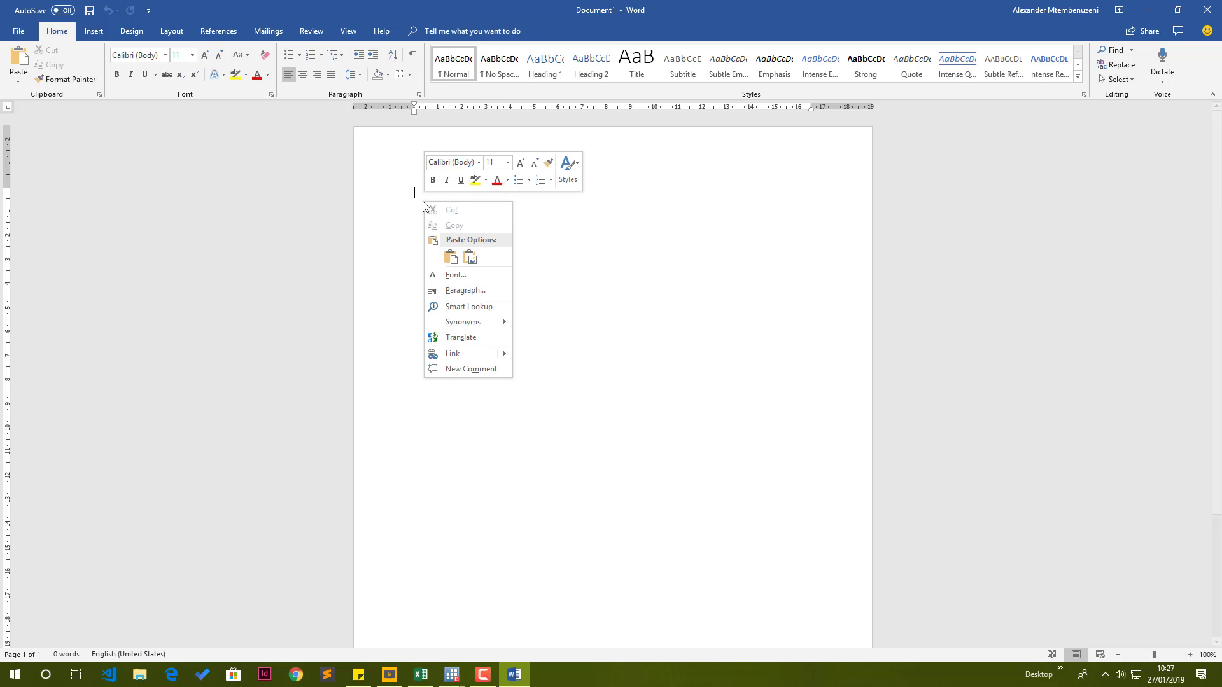
pyautogui.click(450, 257)
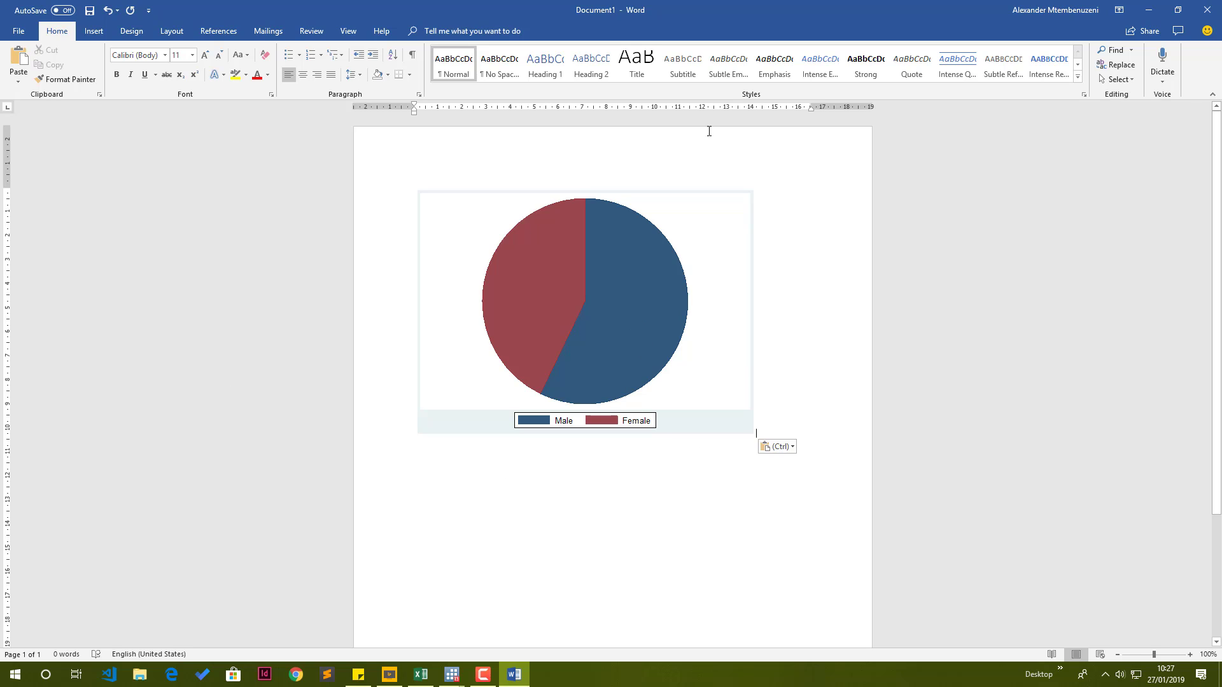
# - Return to Stata and close the pie chart's Graph window
pyautogui.moveTo(452, 675)
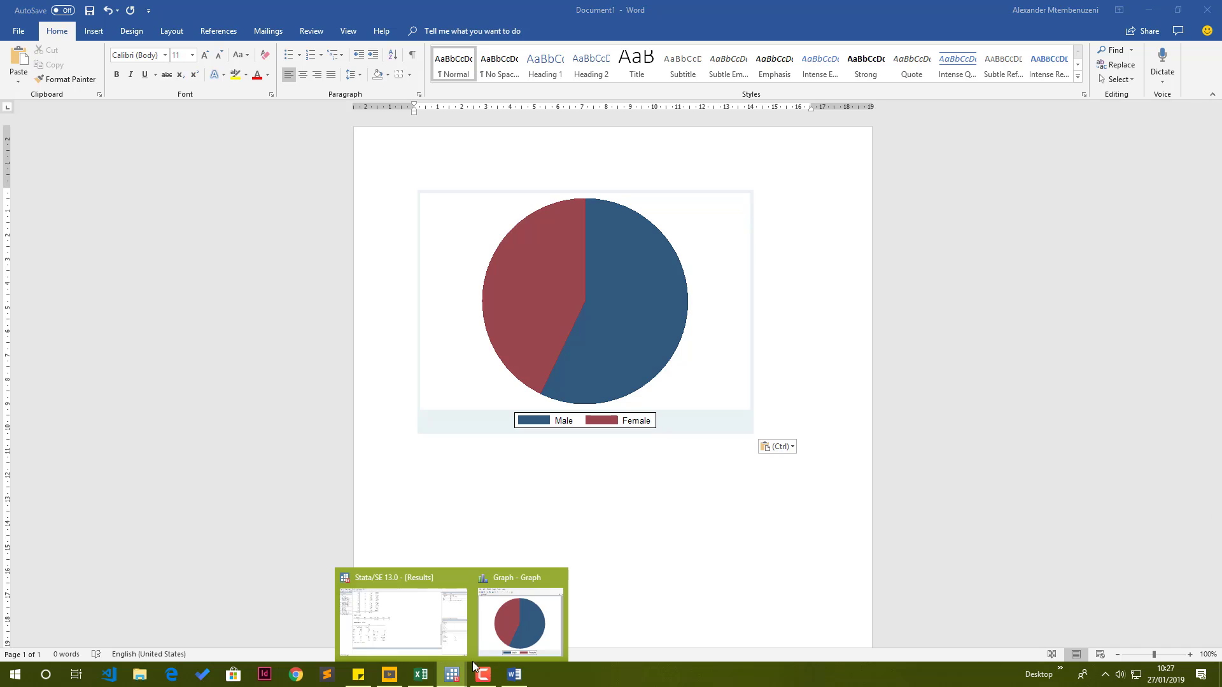
pyautogui.click(442, 628)
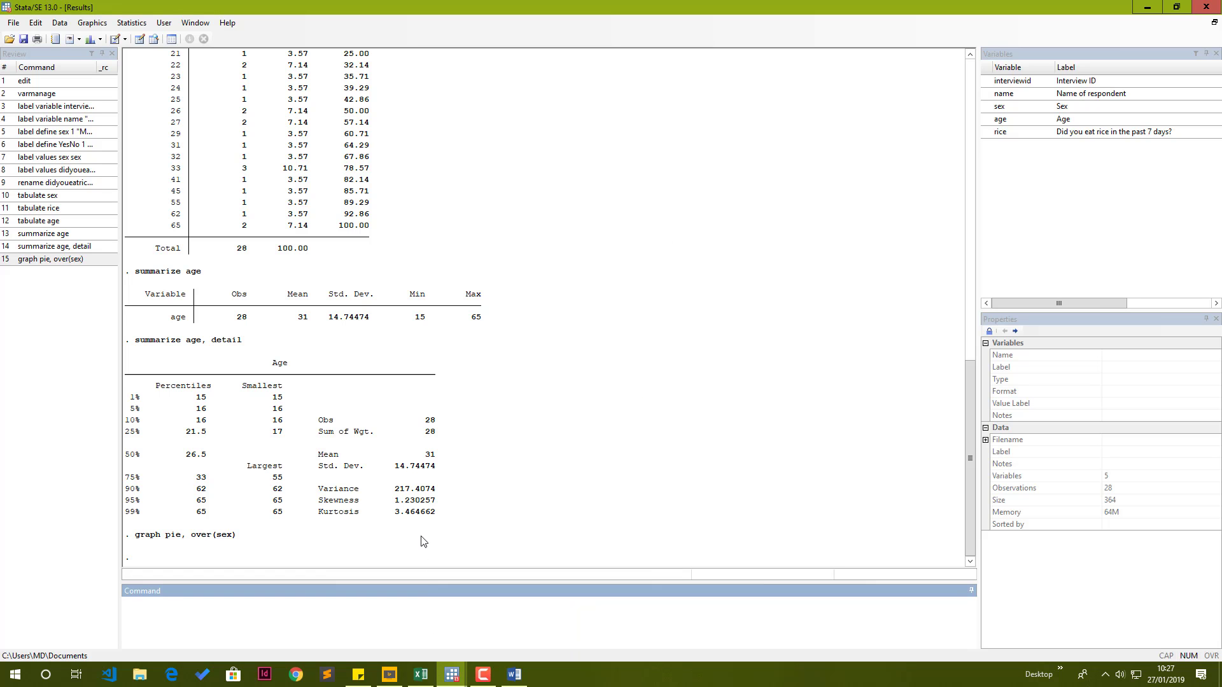
pyautogui.moveTo(450, 675)
pyautogui.click(505, 631)
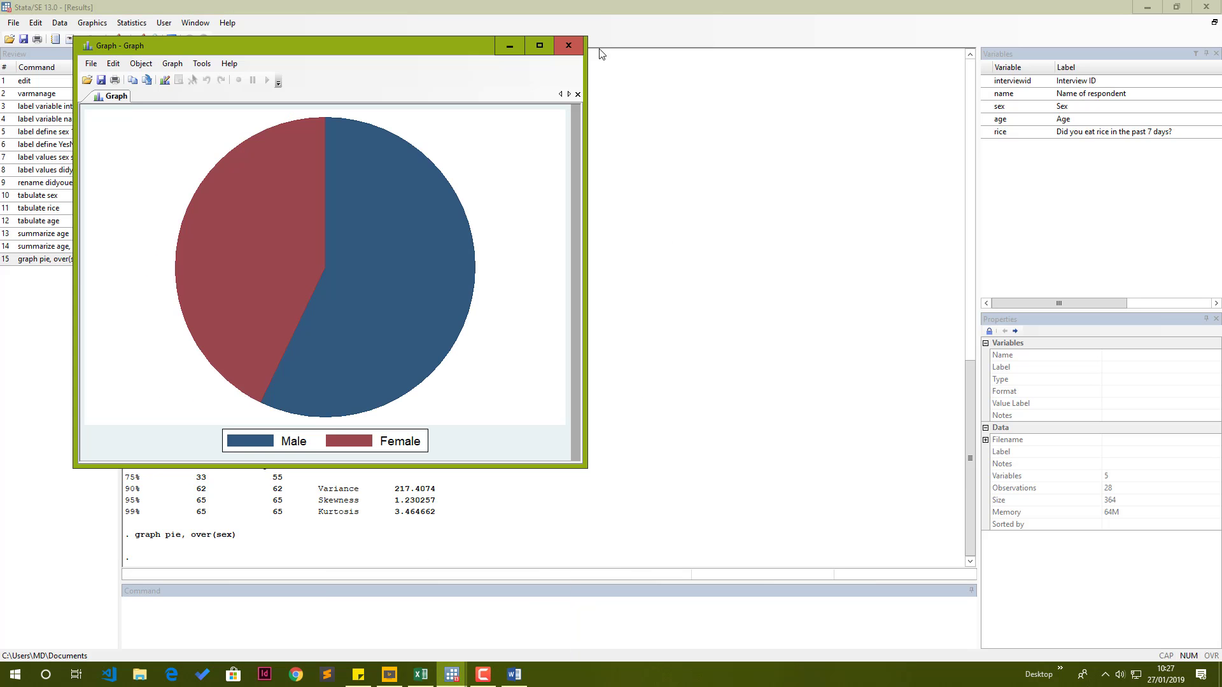
pyautogui.click(575, 50)
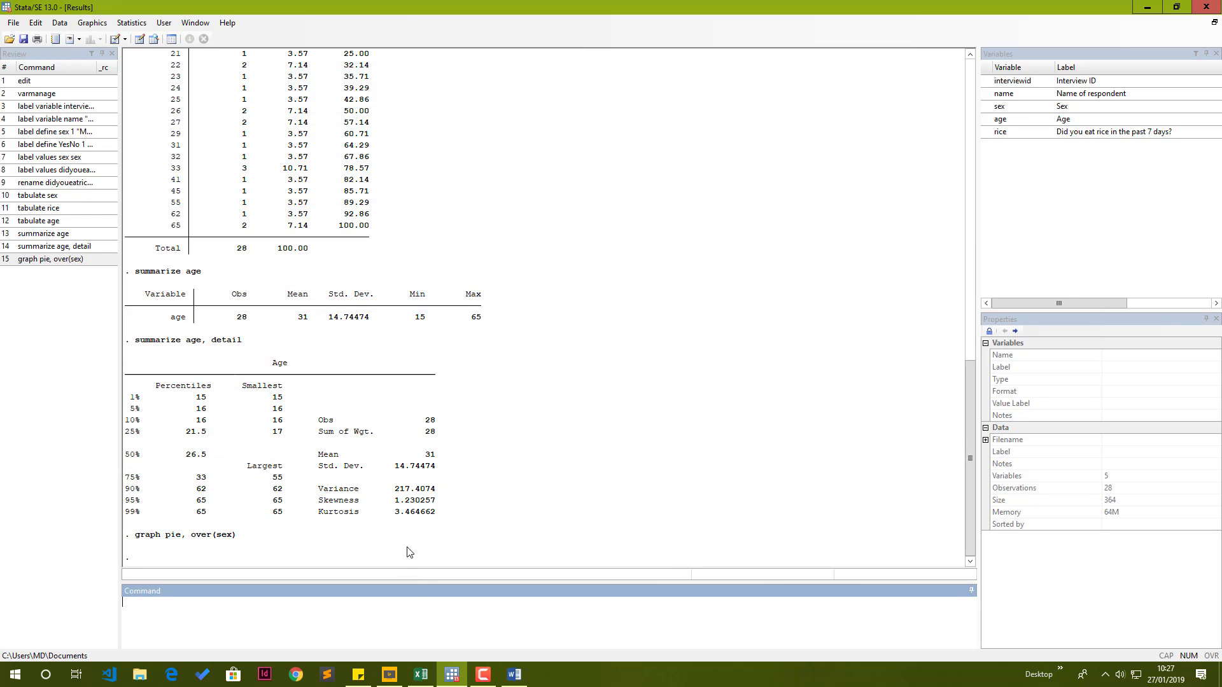
pyautogui.moveTo(135, 537); pyautogui.dragTo(236, 539)
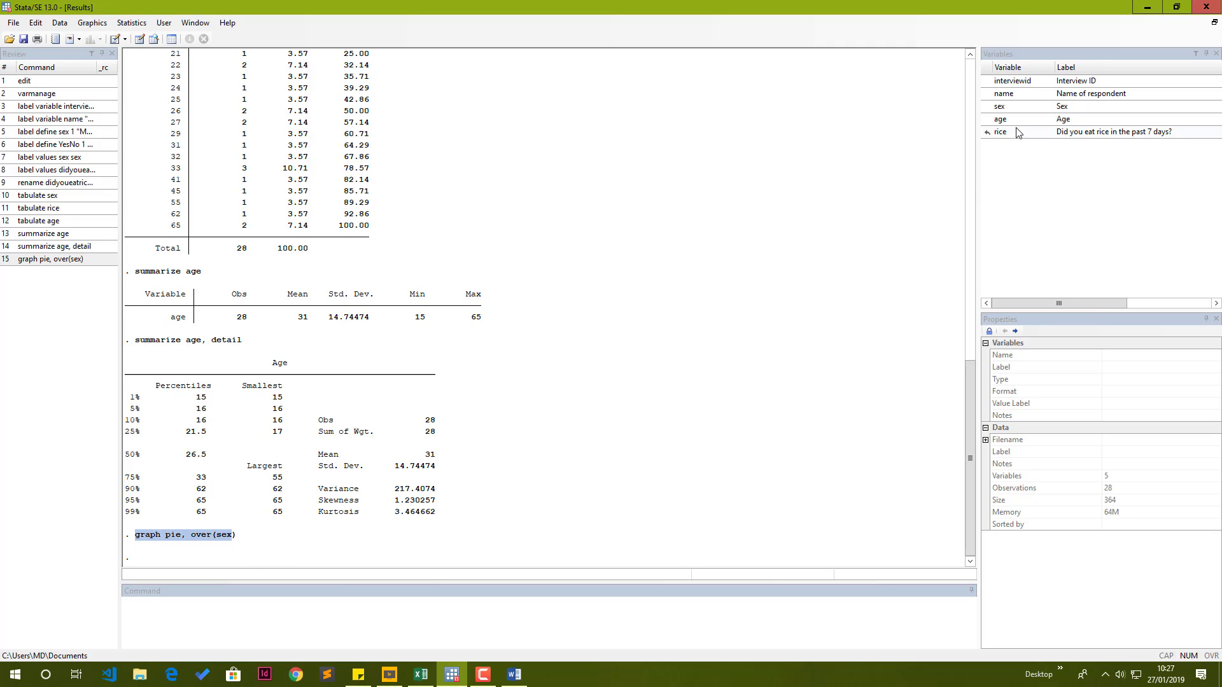
pyautogui.click(396, 592)
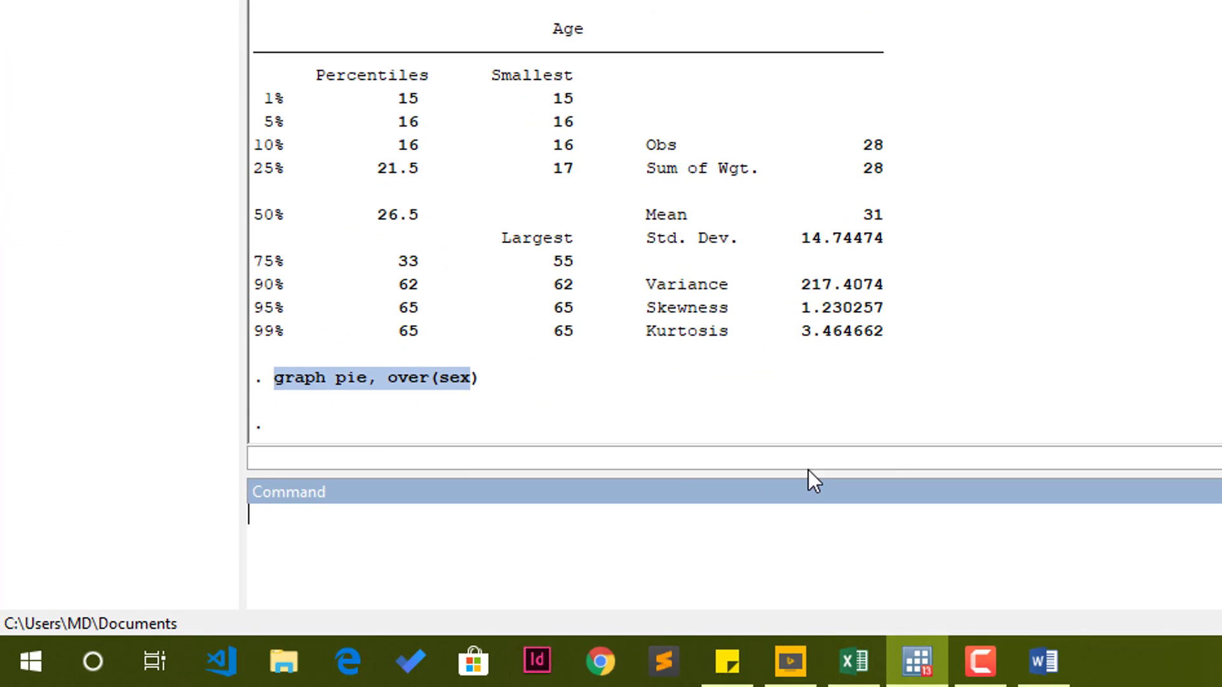
# - Run histogram age, normal, giving bins starting at 15 with width 10
pyautogui.click(642, 514)
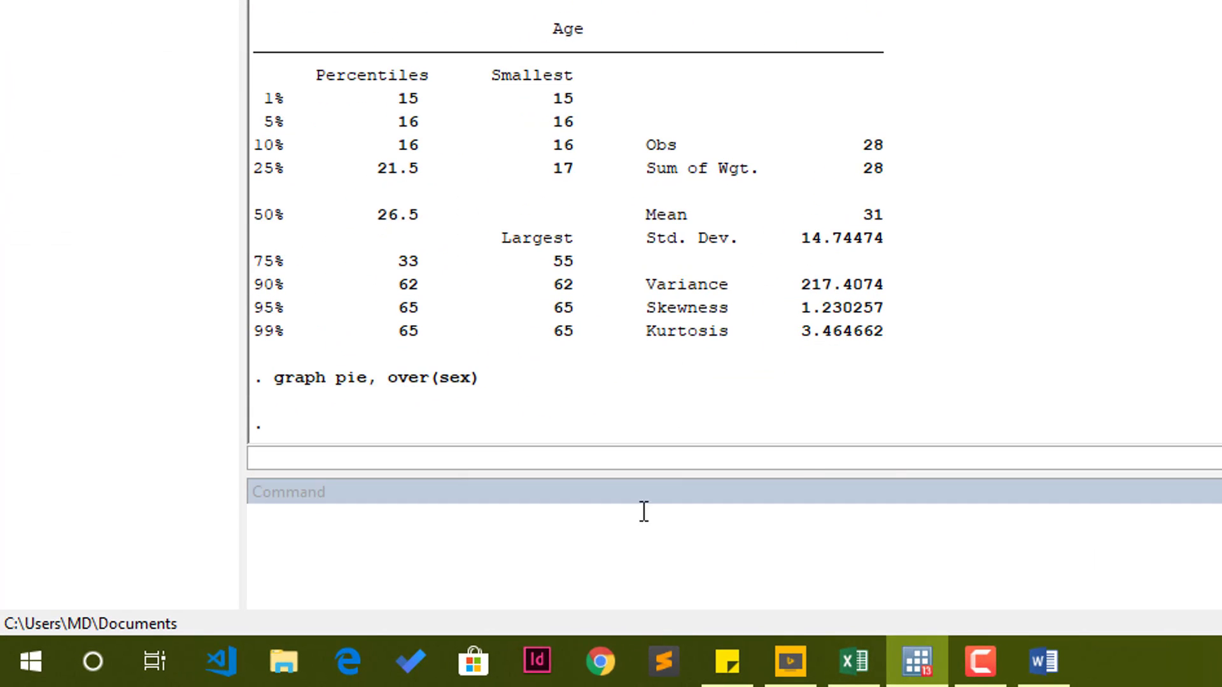
pyautogui.write('hi')
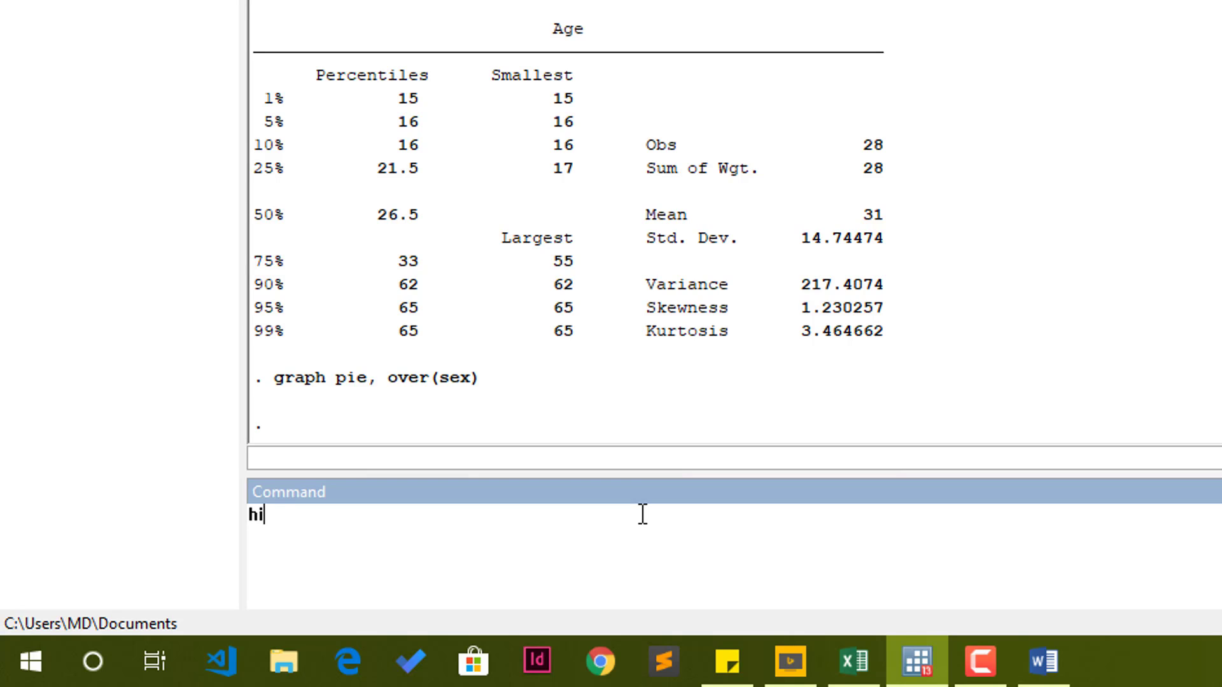
pyautogui.write('stogram age')
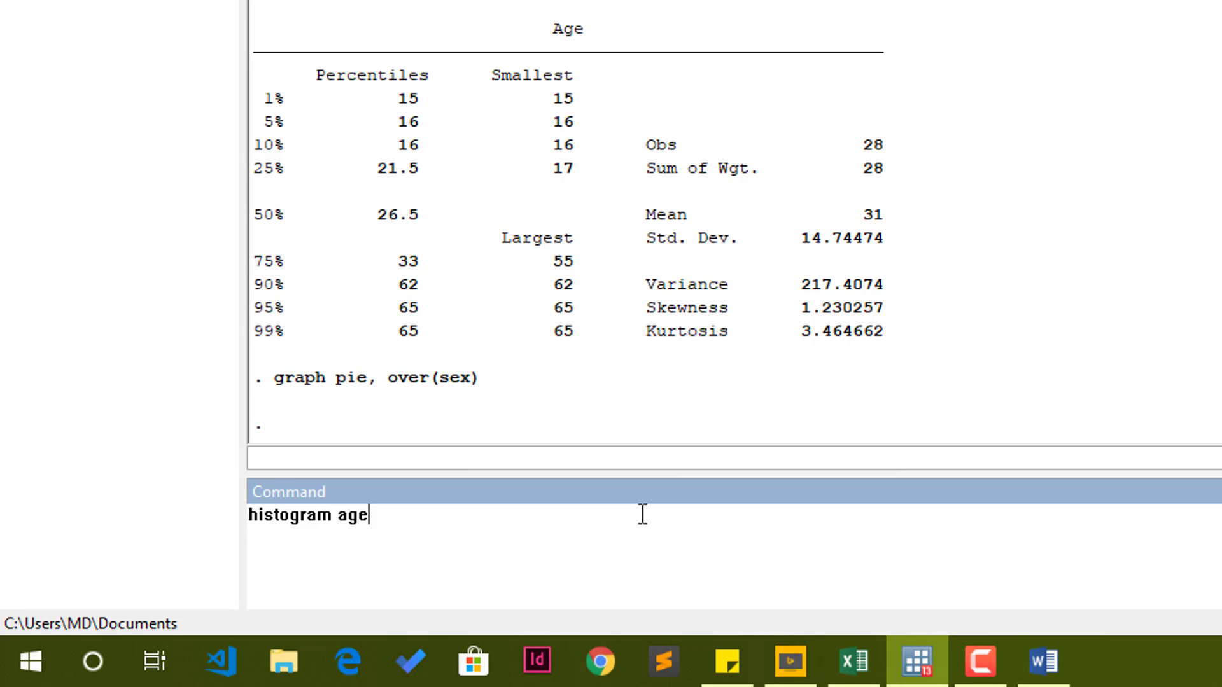
pyautogui.write(', normal')
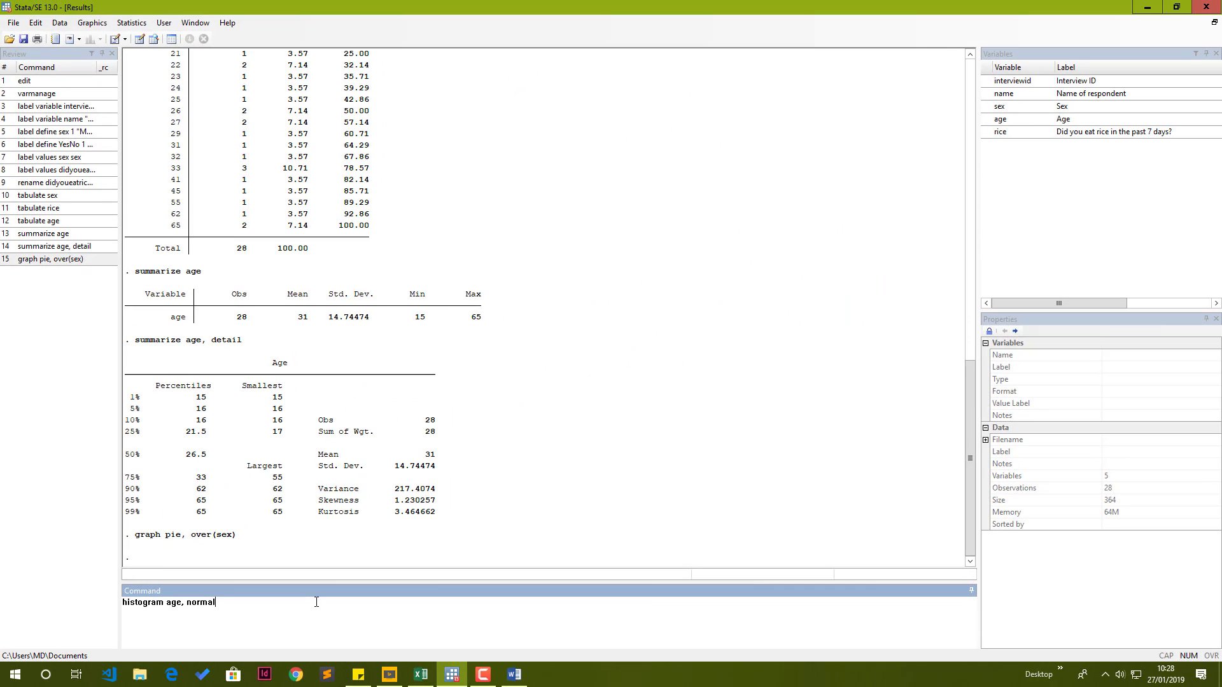
pyautogui.press('Return')
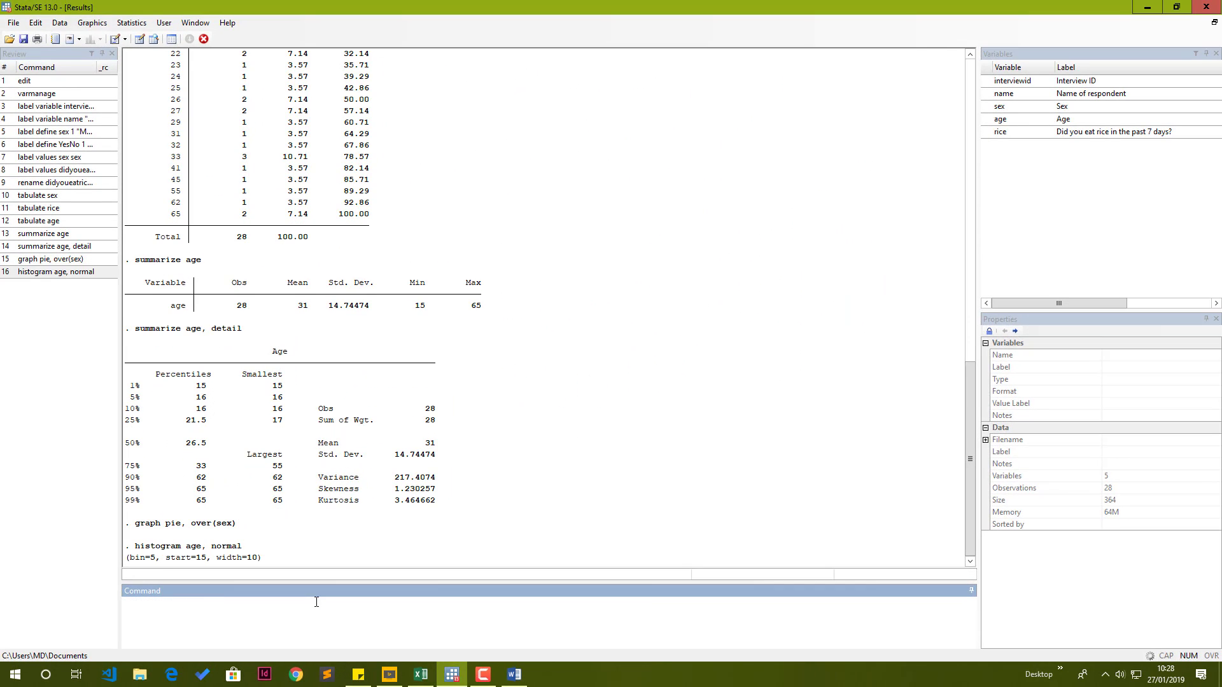